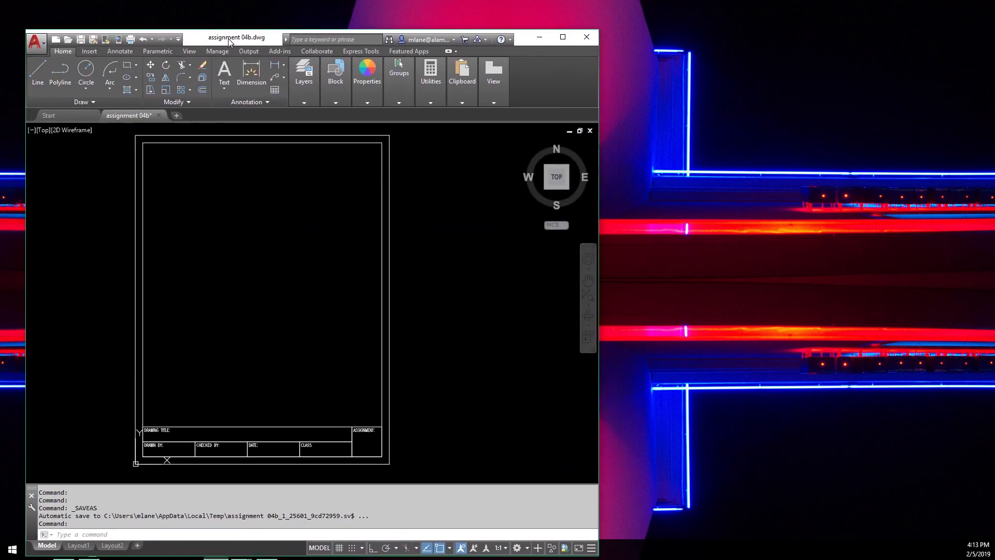
- Arrange the drawing window beside the Assignment 05 PDF and close the drafting-film plan photo
drag(223, 42, 616, 17)
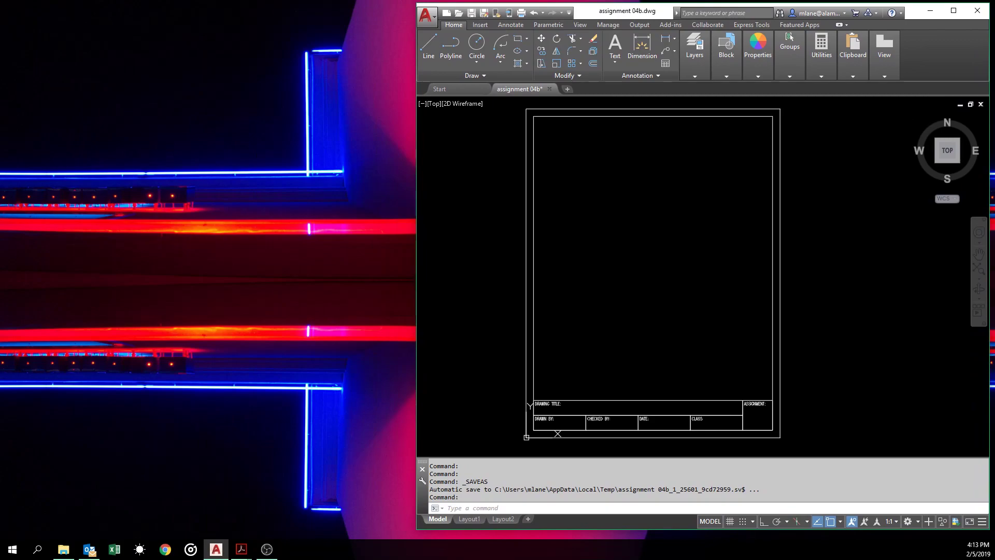
drag(0, 31, 194, 18)
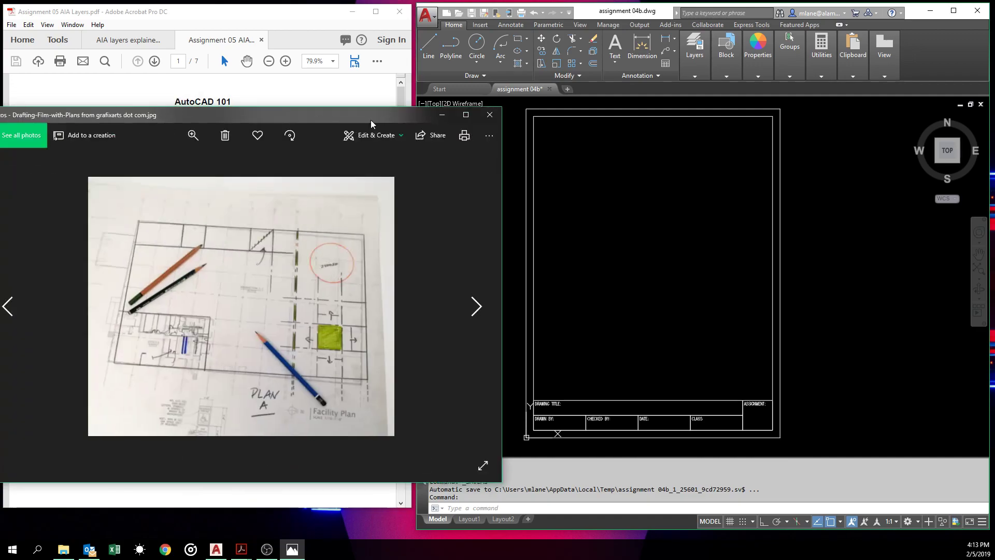
drag(371, 120, 645, 81)
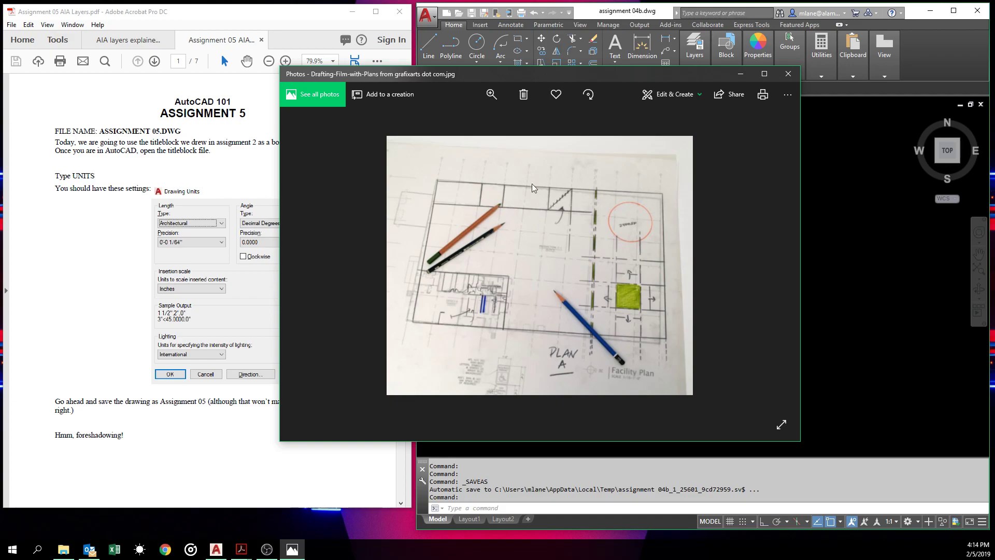
drag(583, 75, 431, 73)
key(alt+F4)
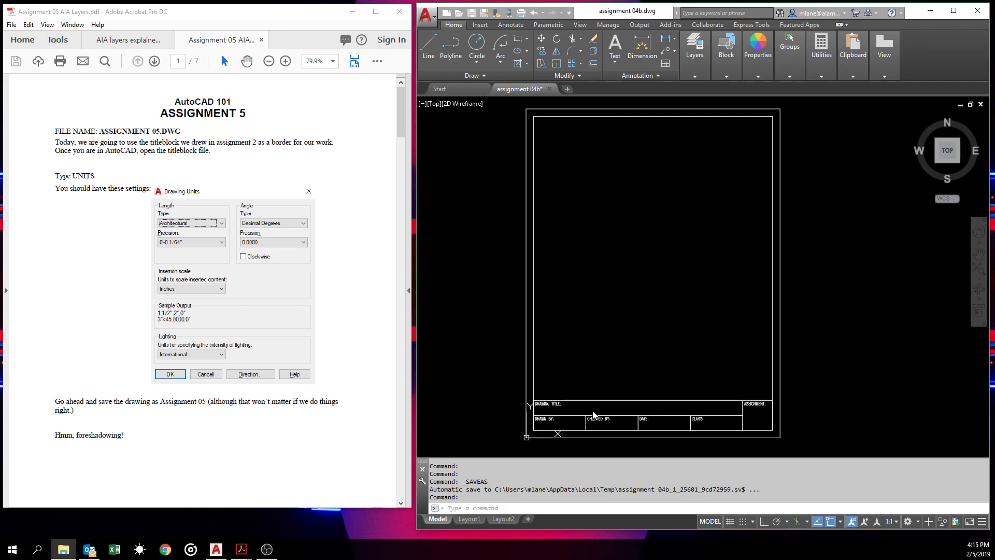
click(434, 23)
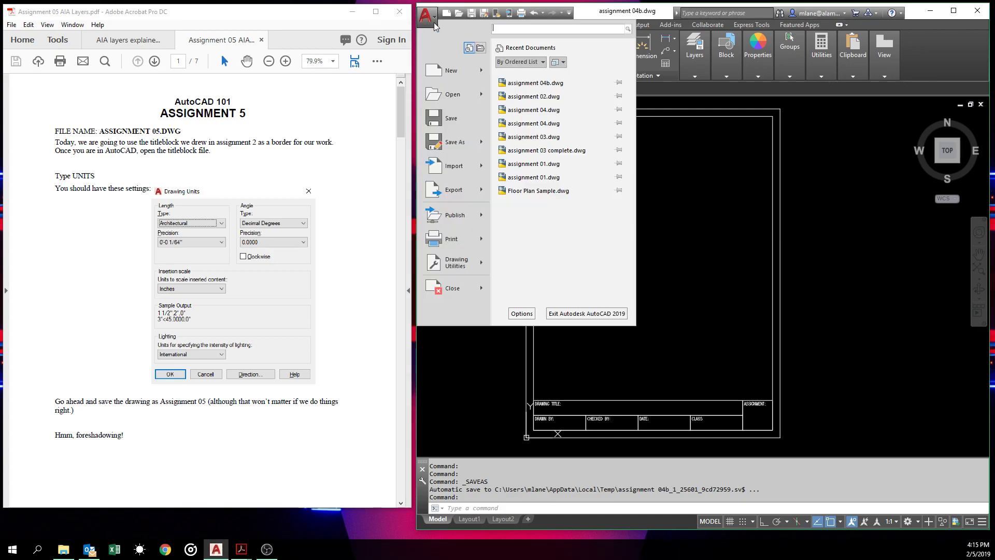
click(456, 98)
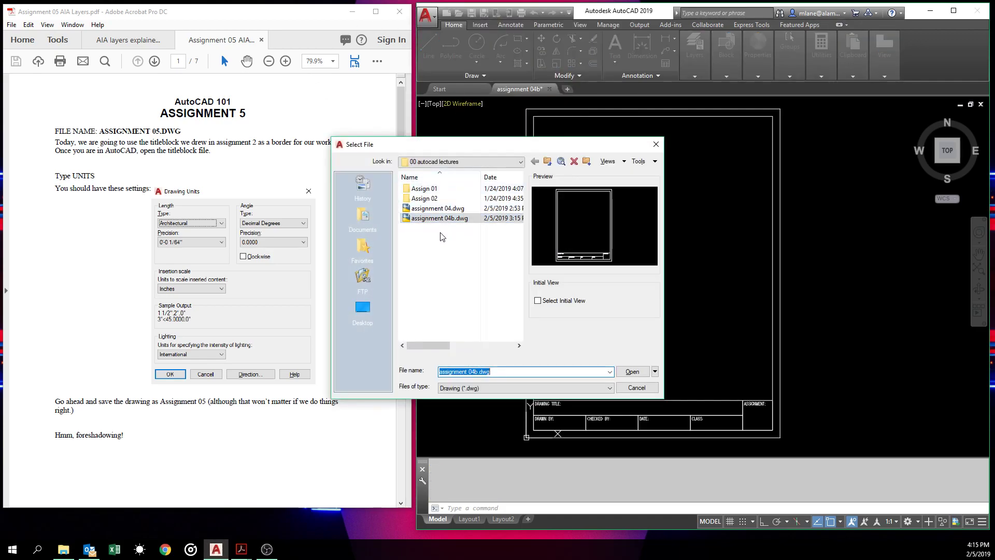
click(656, 144)
- View the drawing templates offered for a new drawing and leave the selection without choosing one
click(429, 17)
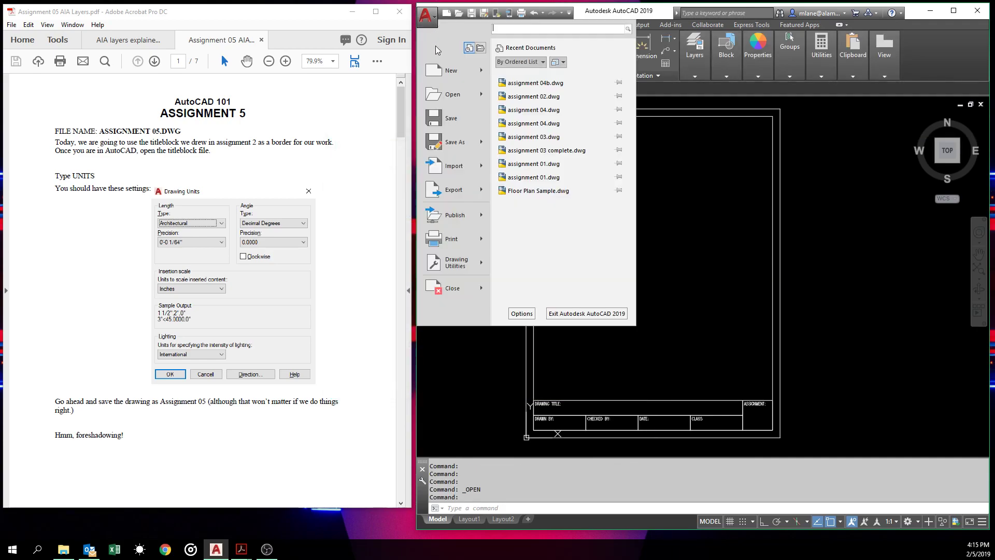
click(446, 72)
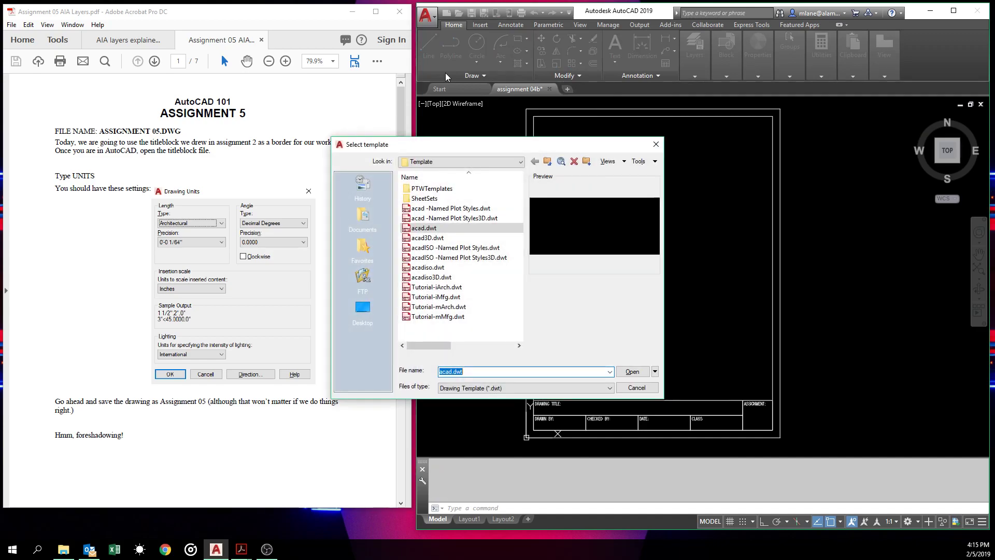
drag(515, 148, 623, 157)
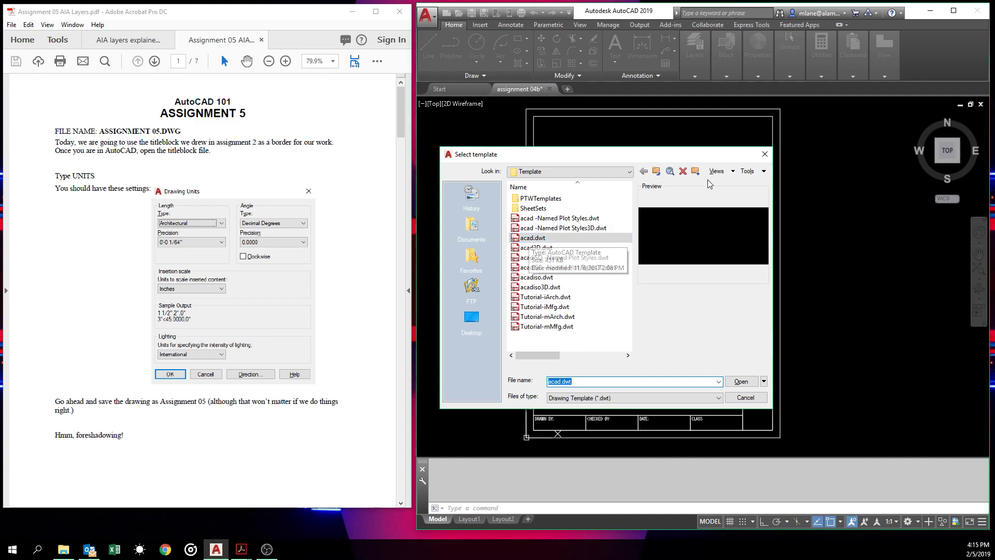
click(764, 154)
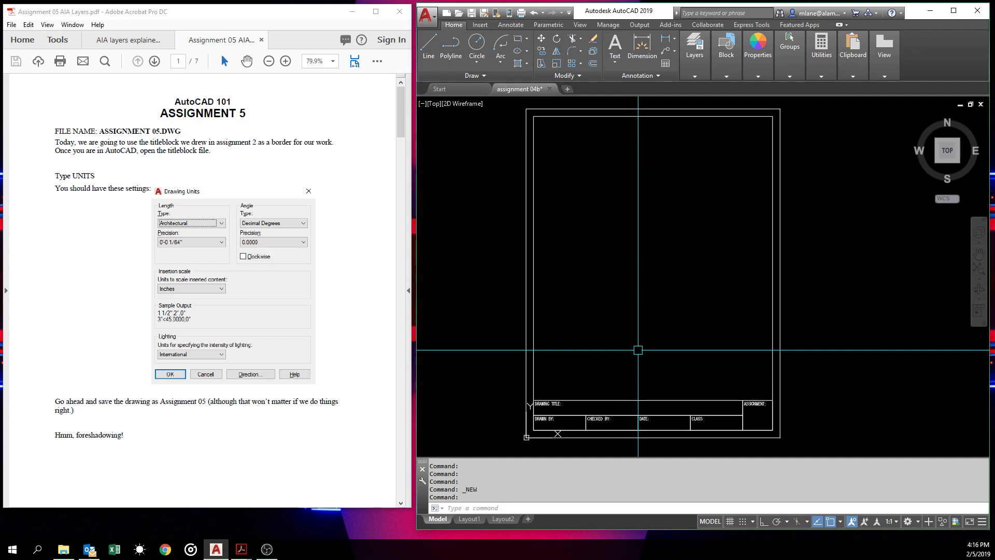
scroll(519, 360, up, 5)
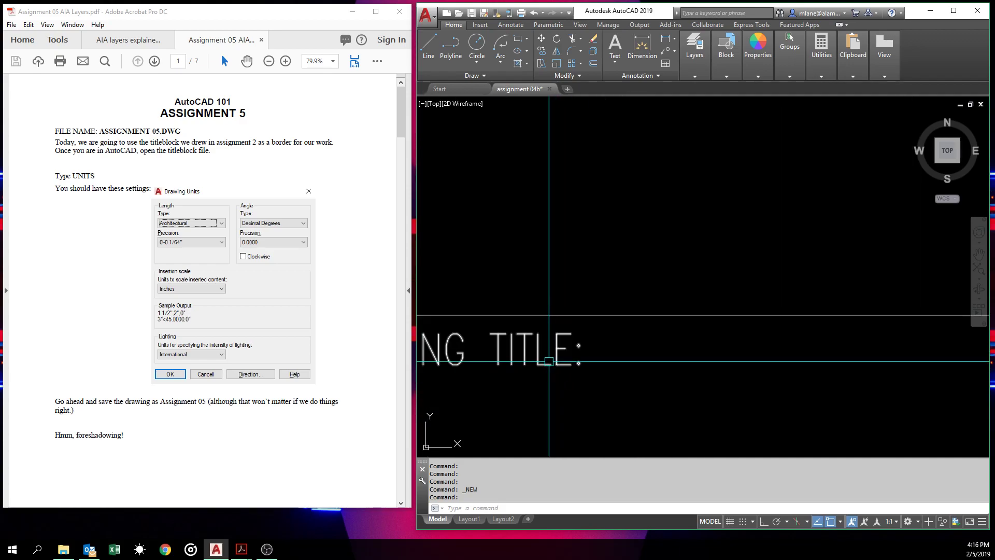
scroll(519, 359, down, 1)
scroll(519, 359, down, 2)
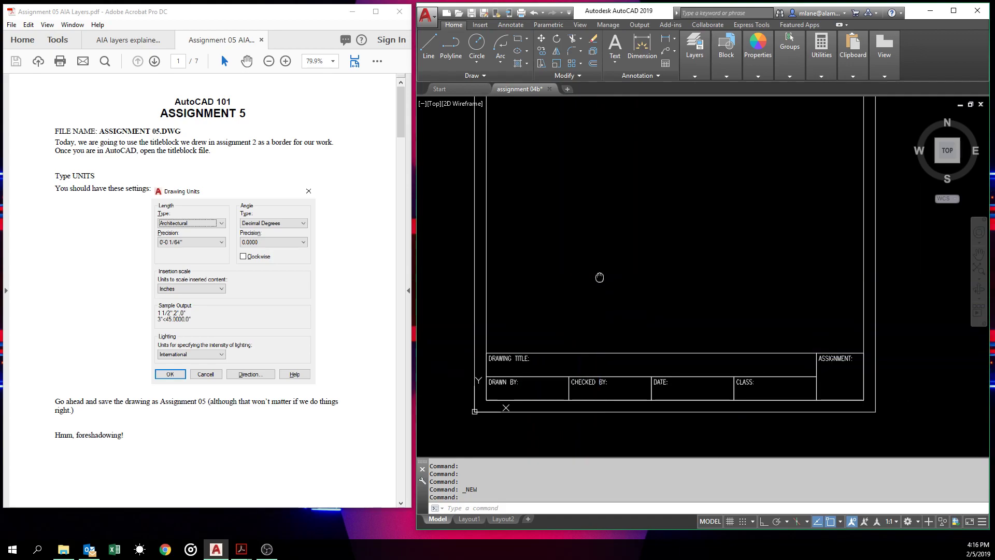
scroll(599, 269, down, 3)
scroll(584, 320, up, 2)
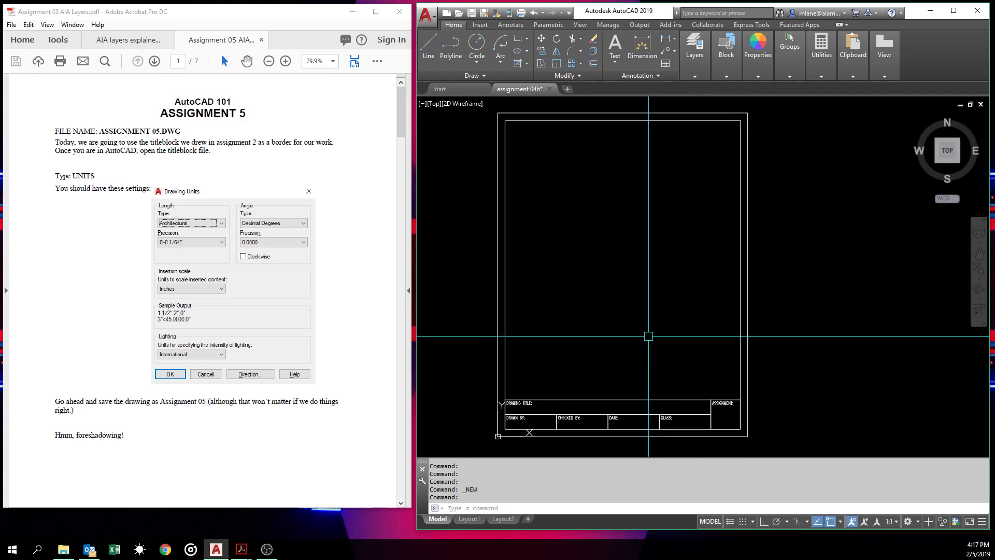
- Open the Linetype Manager and examine the linetypes available for loading from acad.lin
text(LINeTYPE)
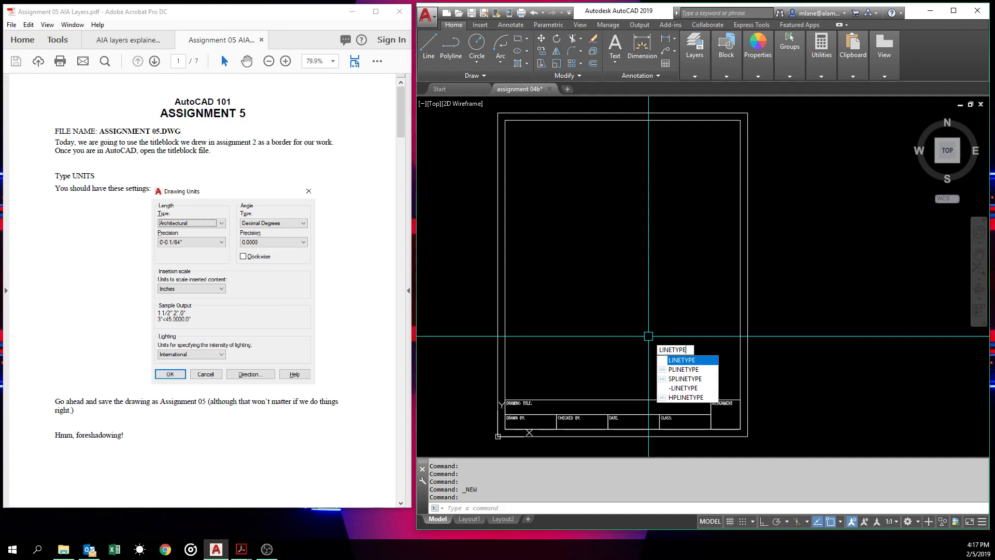
key(Return)
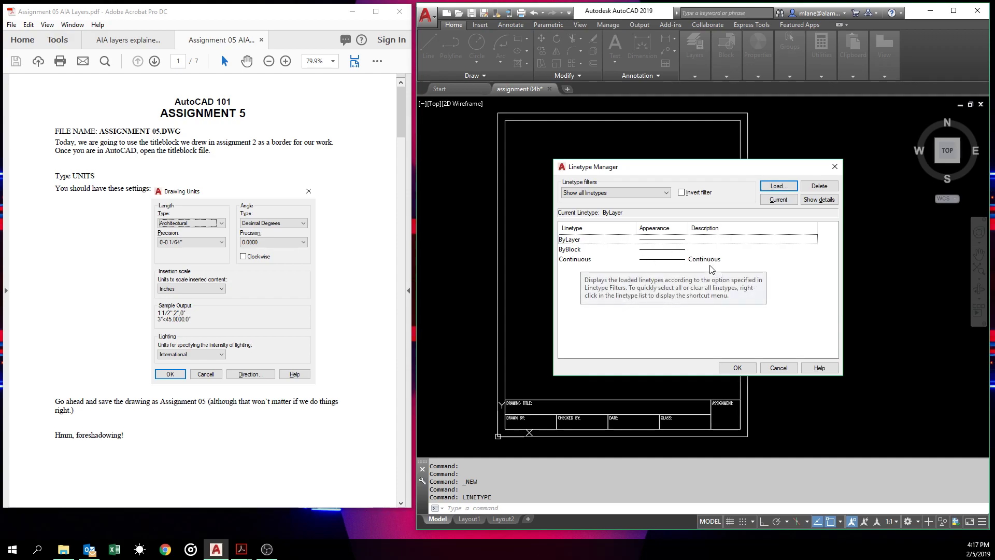
click(783, 189)
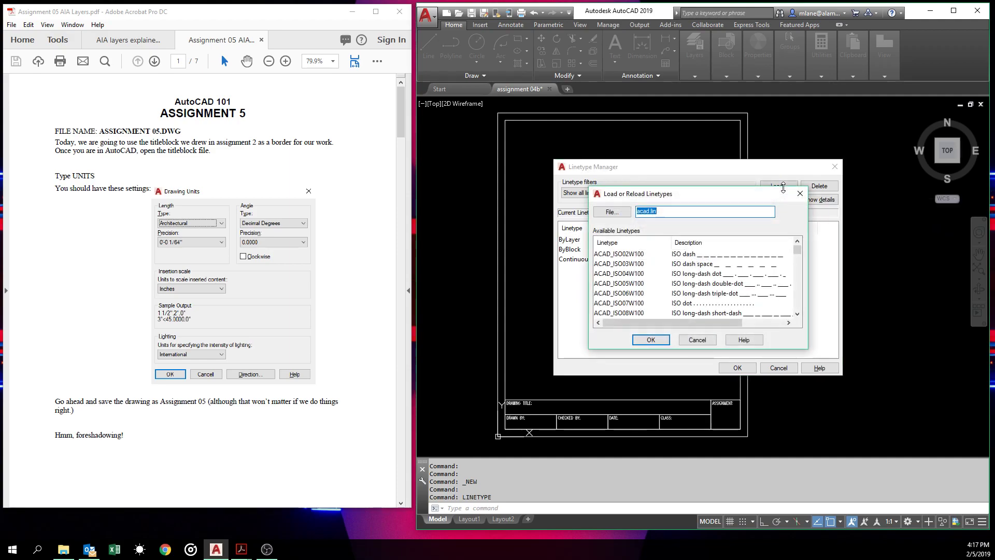
drag(797, 250, 797, 311)
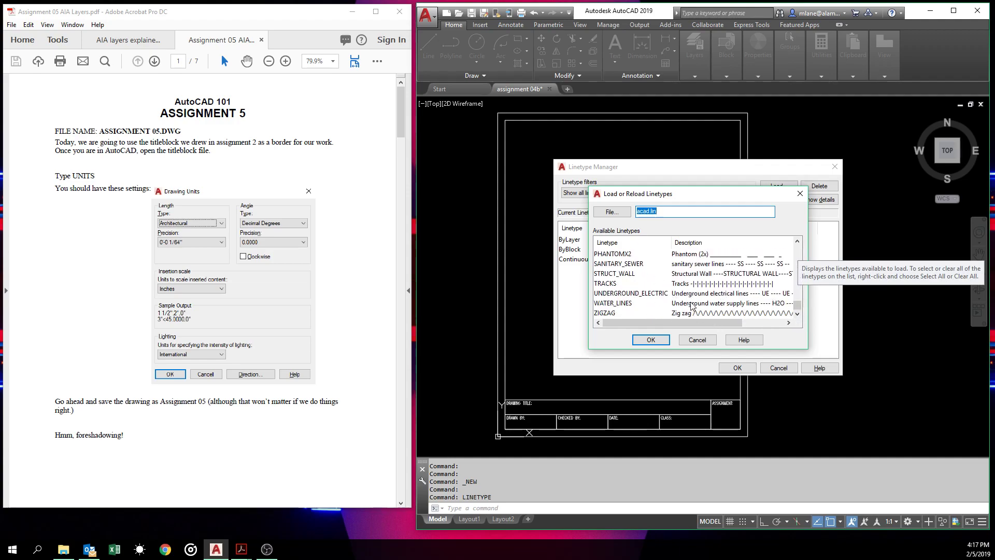
drag(798, 305, 798, 248)
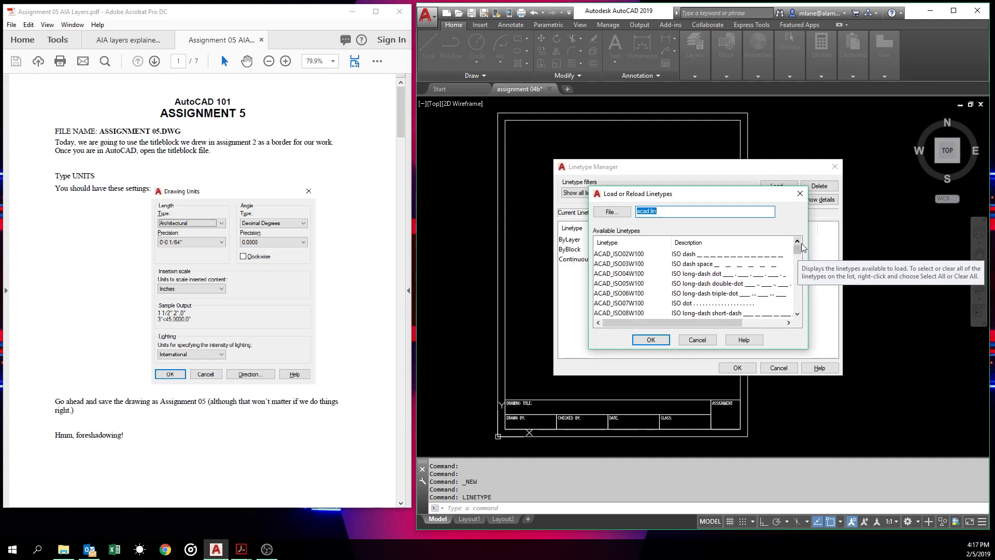
scroll(727, 278, down, 5)
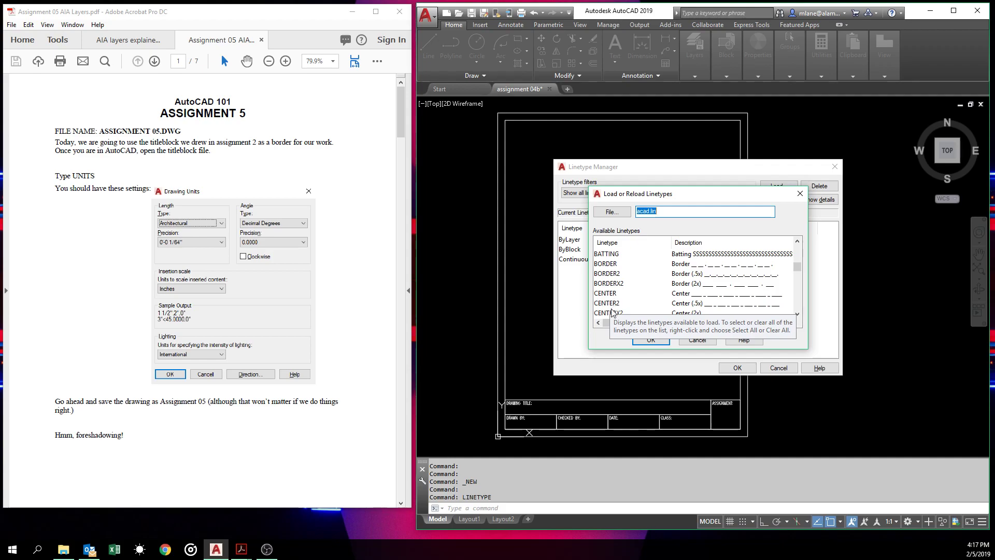
scroll(642, 306, down, 1)
scroll(628, 301, down, 2)
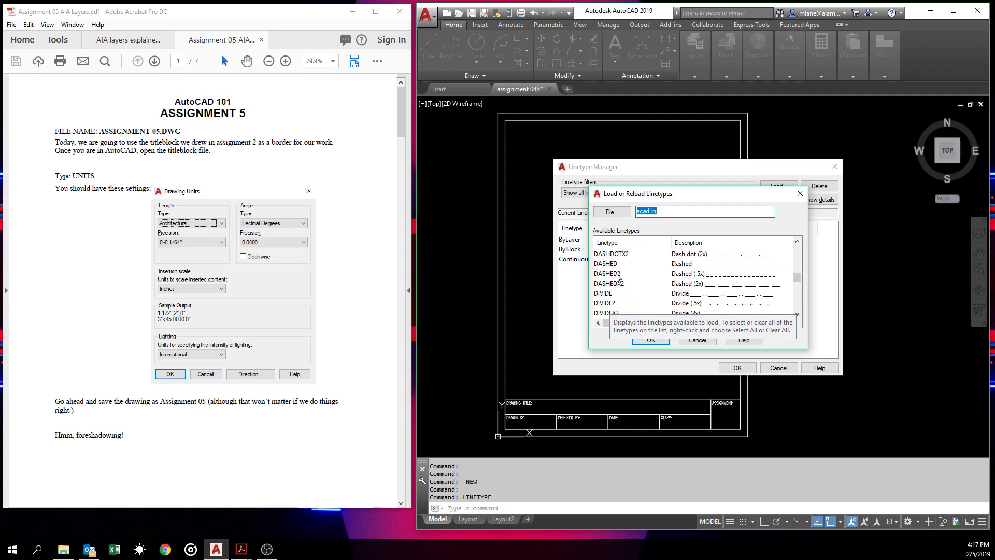
scroll(616, 277, down, 3)
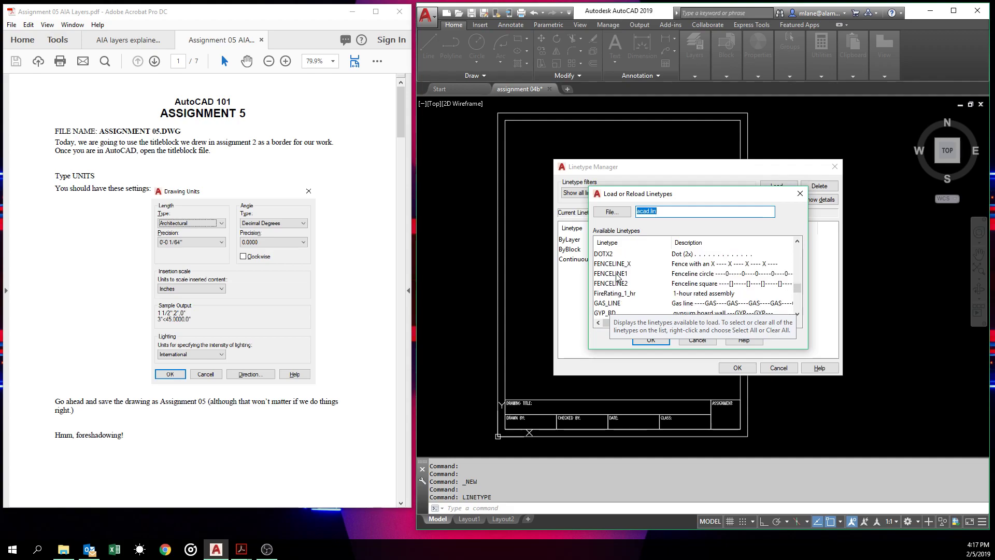
scroll(617, 279, down, 1)
scroll(616, 277, down, 1)
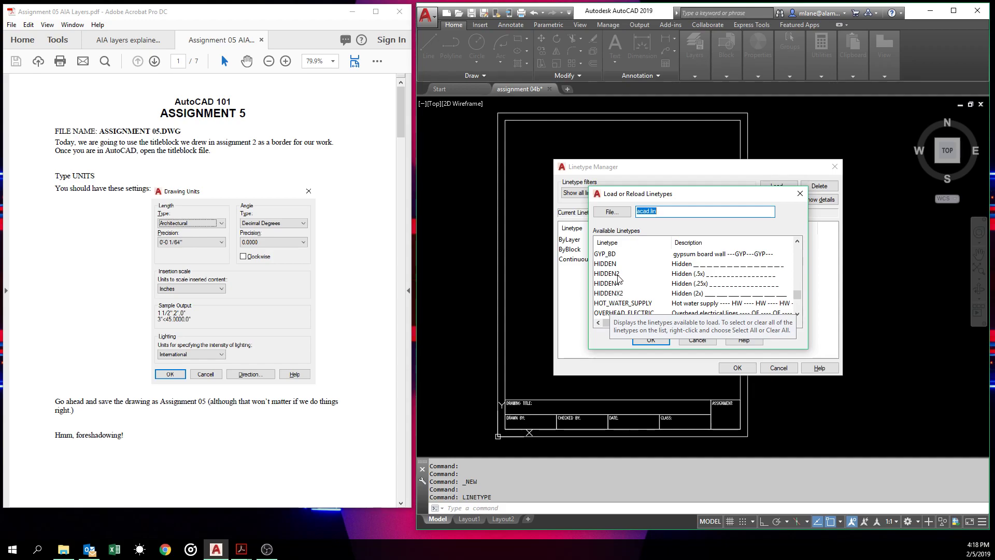
- Load the CENTER2 linetype from acad.lin into the drawing
scroll(618, 279, up, 10)
scroll(620, 278, down, 5)
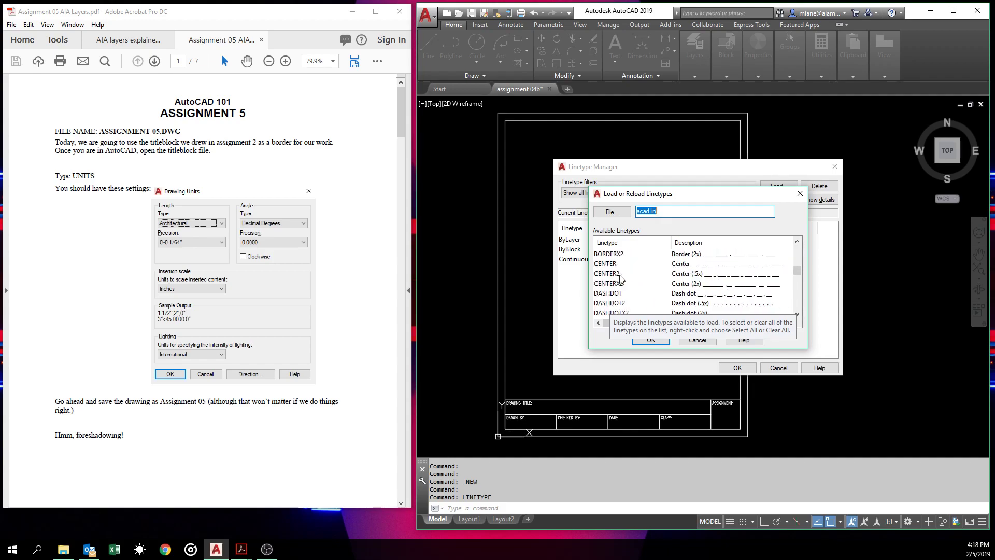
scroll(621, 278, up, 1)
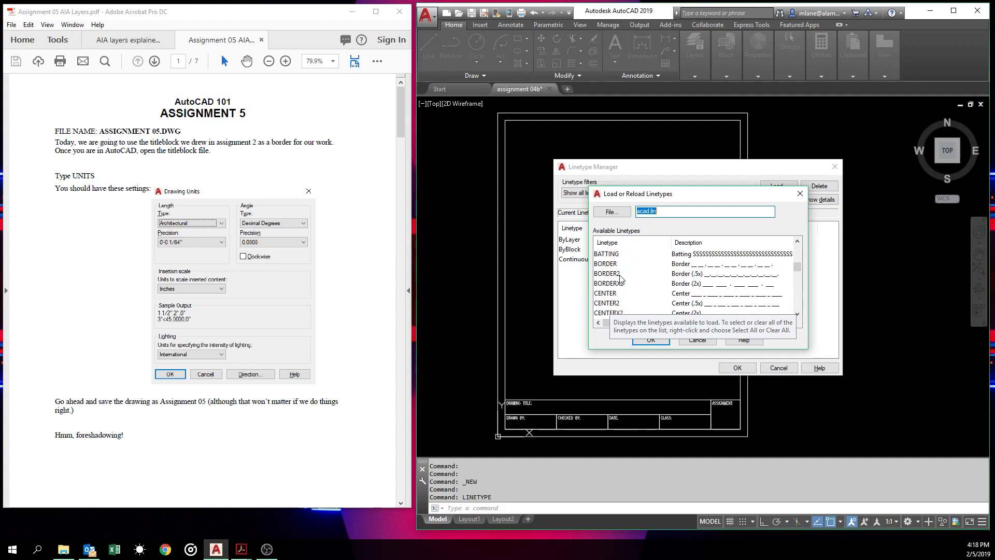
click(612, 303)
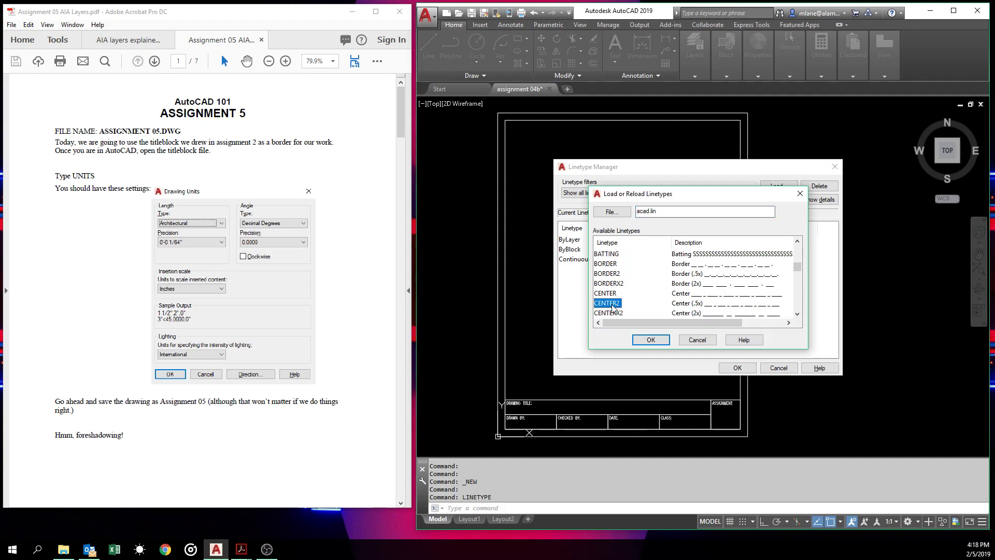
click(651, 340)
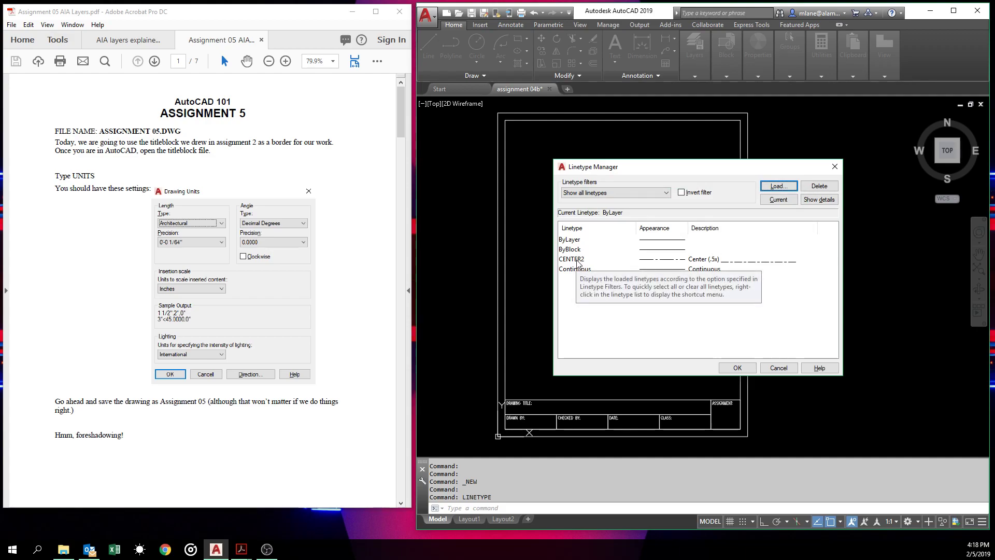
- Load the DASHED2 and HIDDEN2 linetypes from acad.lin and accept the Linetype Manager settings
click(779, 185)
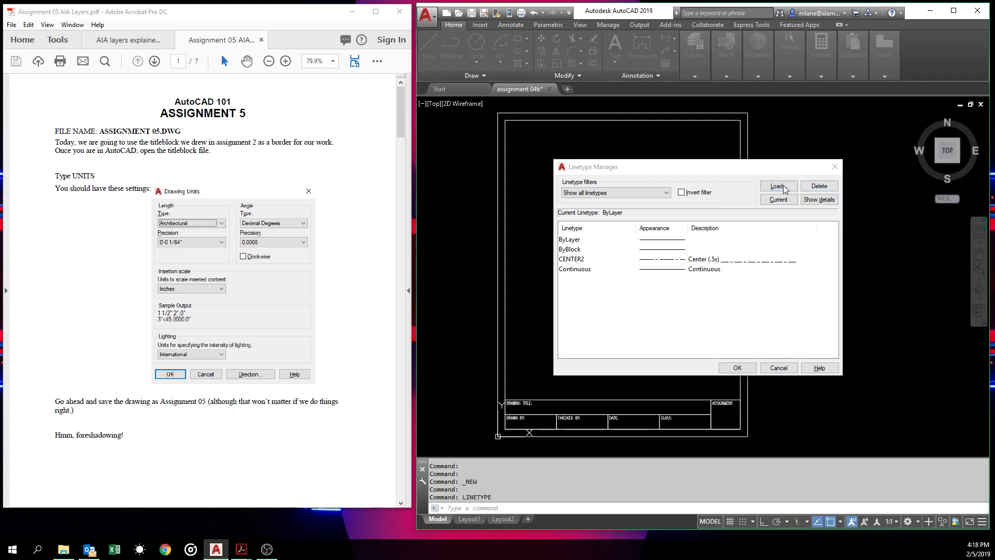
scroll(668, 279, down, 7)
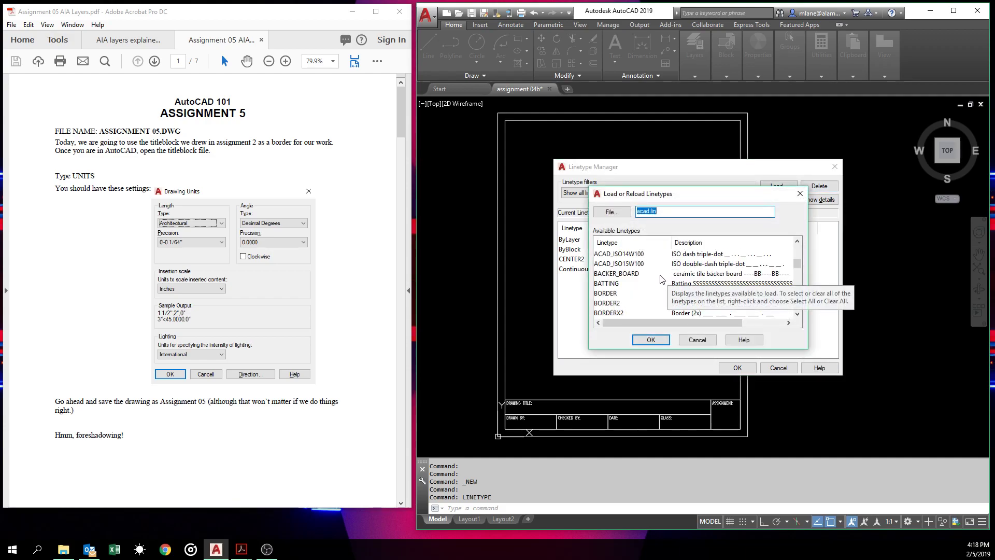
click(610, 304)
scroll(622, 298, down, 2)
scroll(636, 291, down, 3)
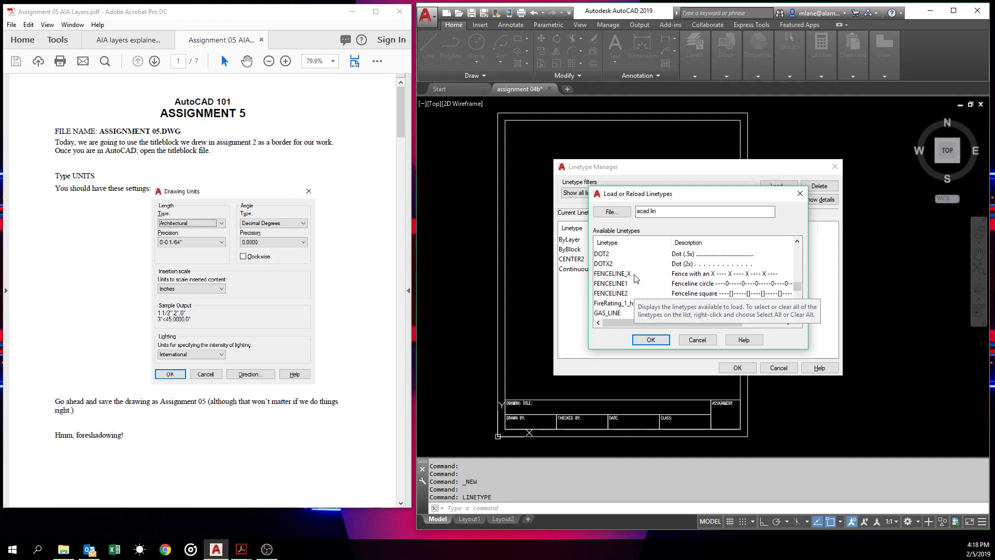
scroll(637, 280, down, 1)
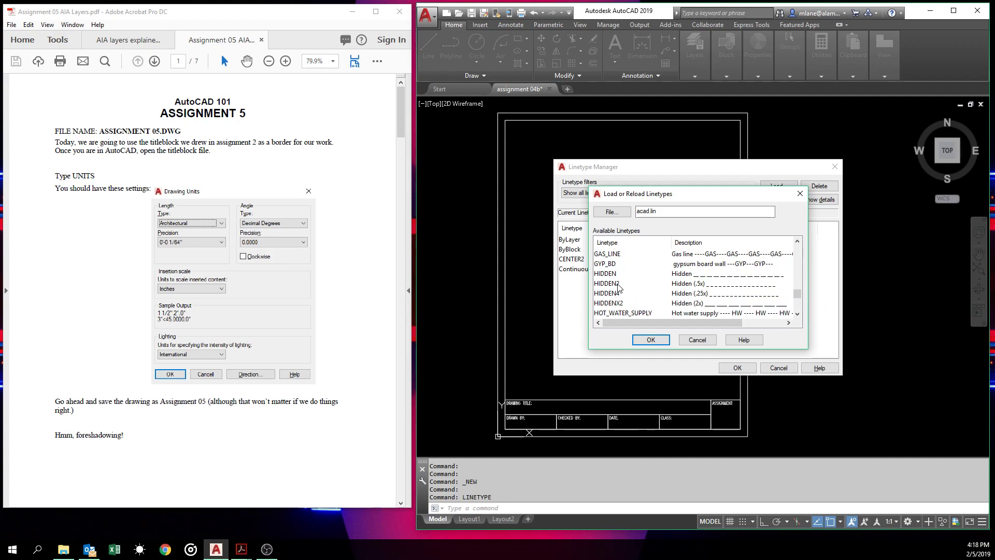
scroll(618, 287, up, 5)
click(618, 285)
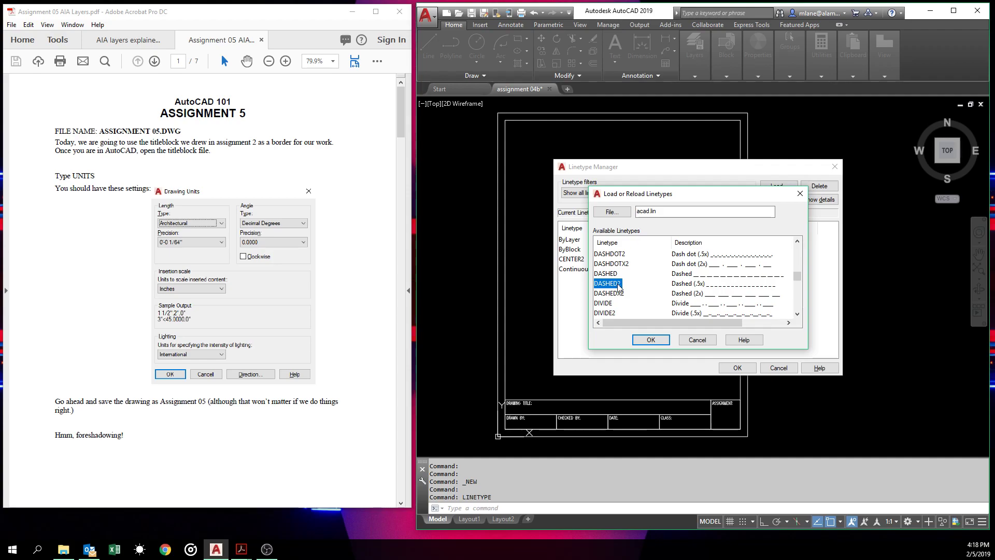
click(650, 339)
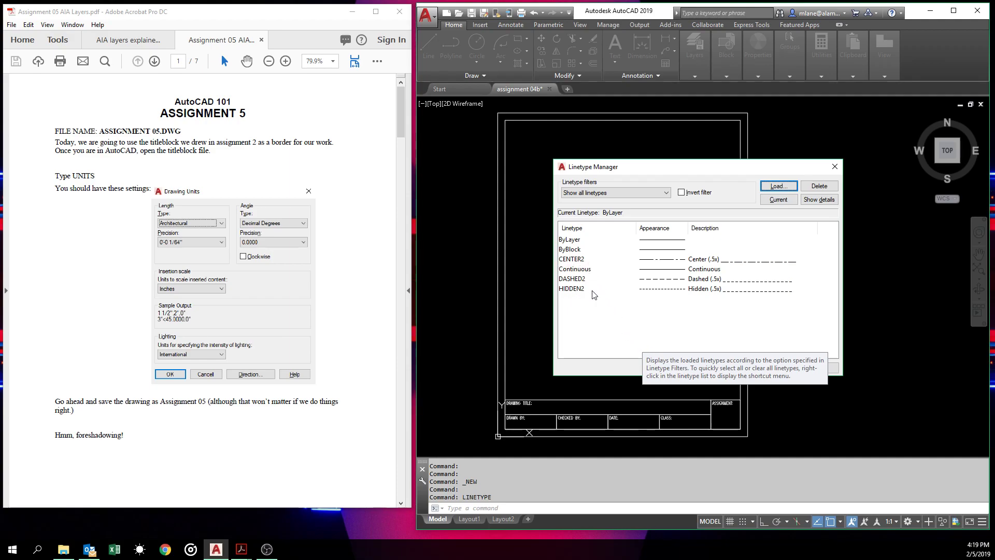
click(759, 345)
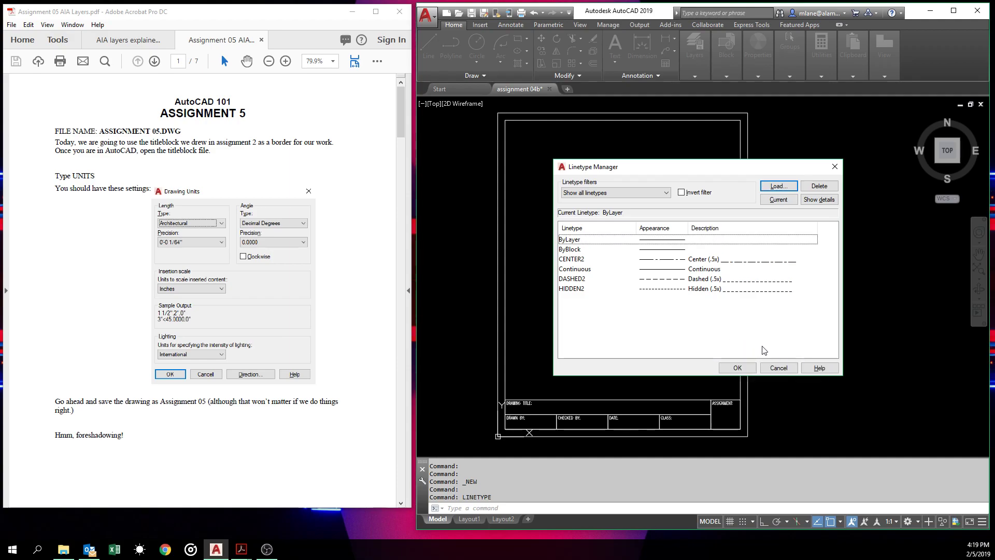
click(738, 368)
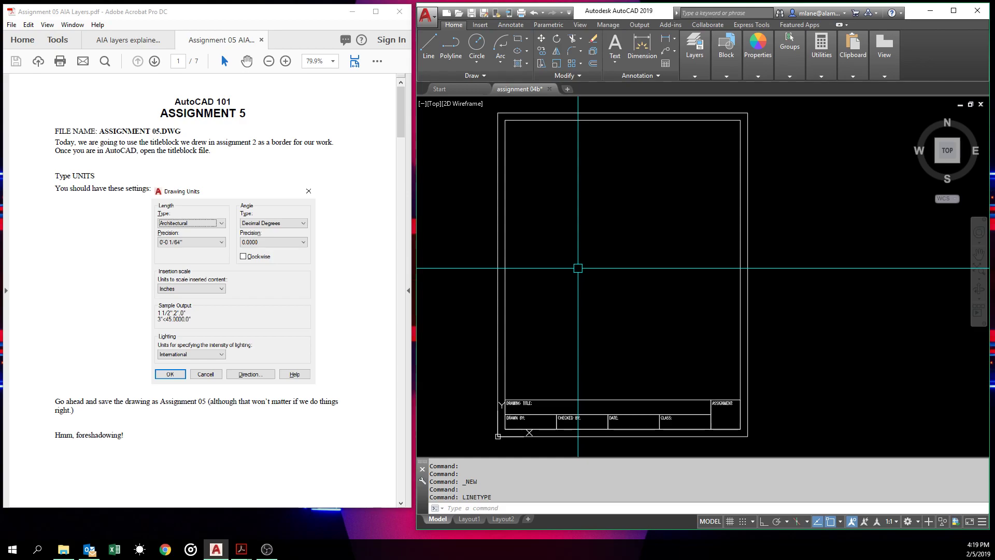
mouse_move(687, 51)
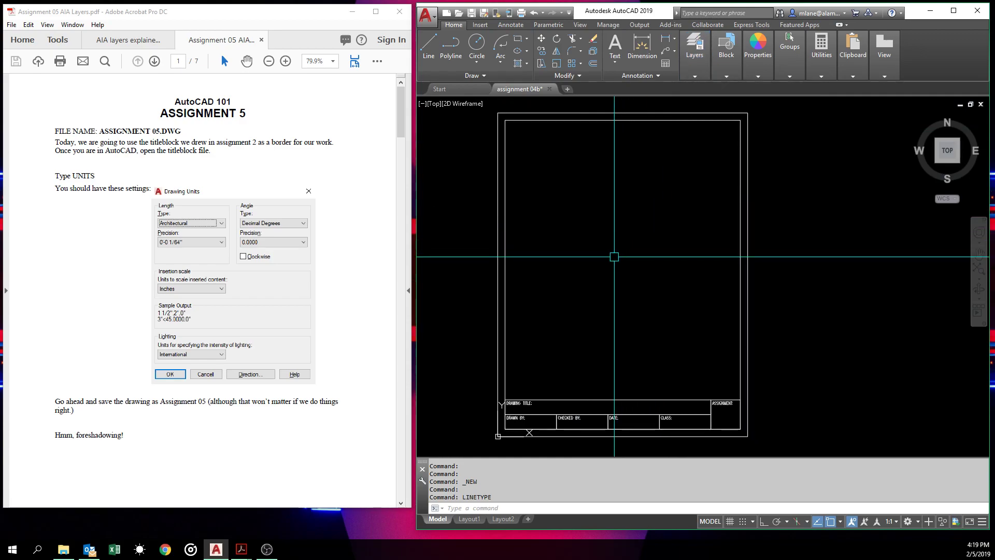
- Open the Layer Properties Manager with the LAYER command
text(LAy)
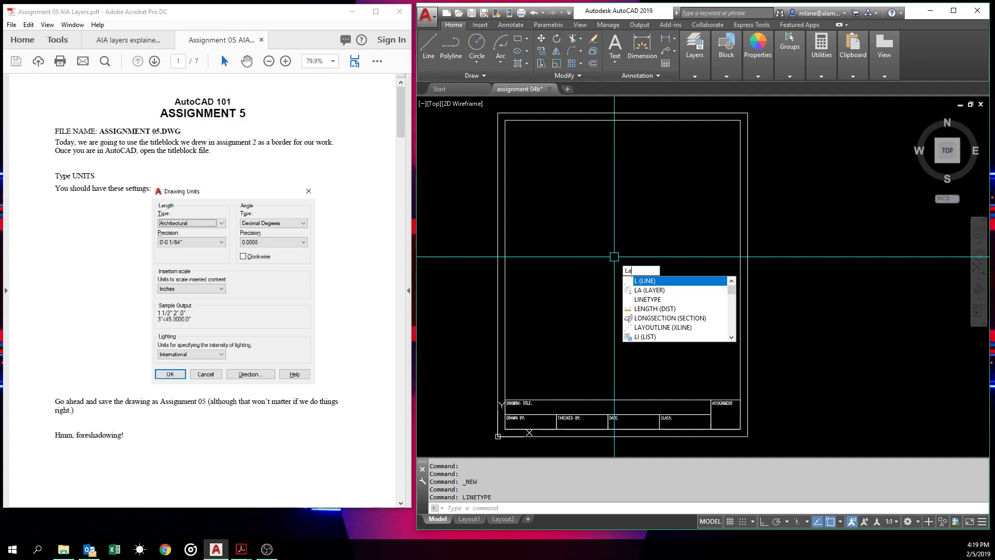
text(er)
key(Return)
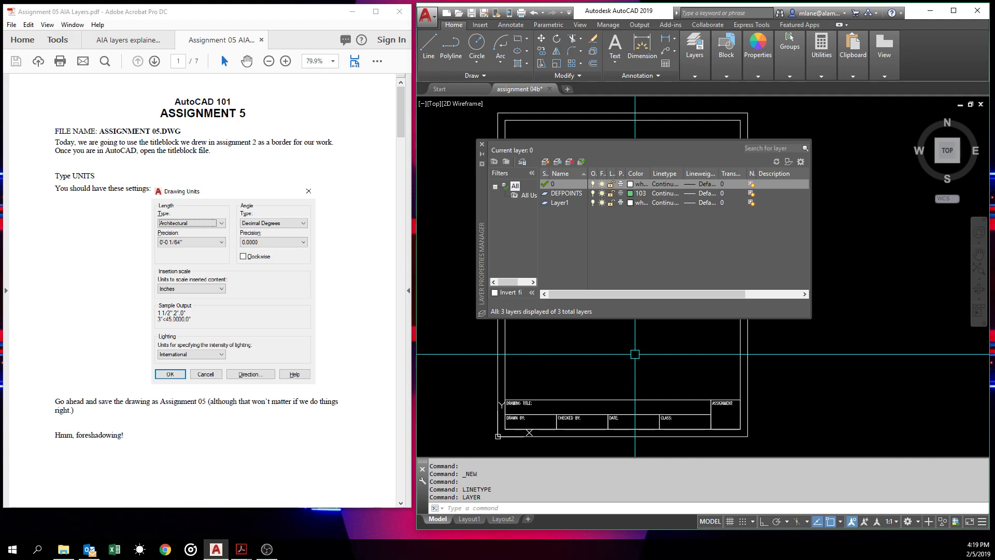
click(526, 63)
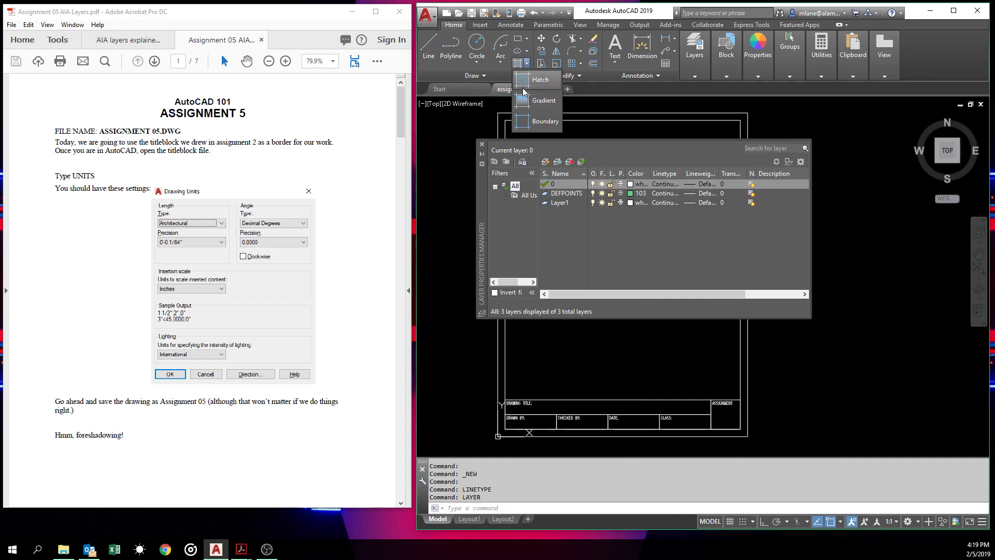
click(487, 74)
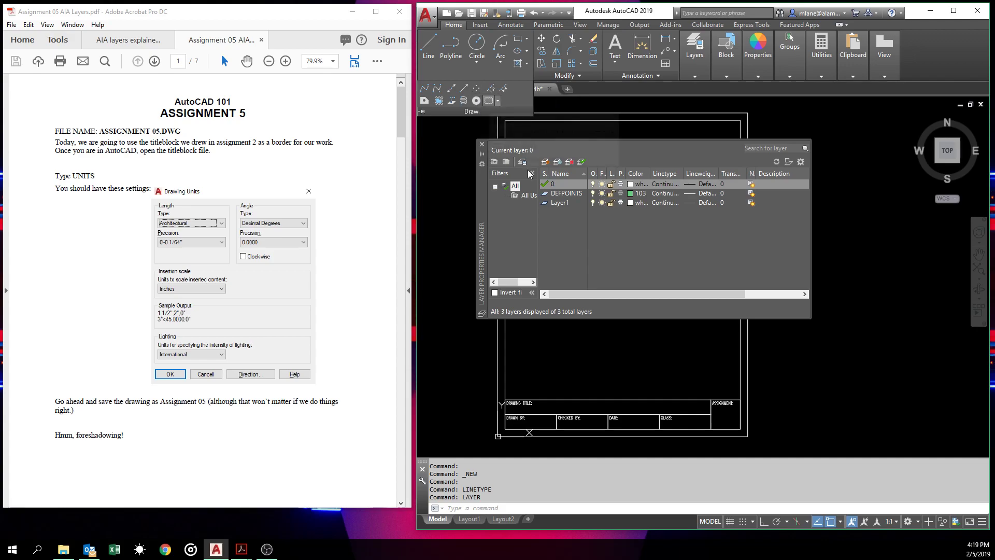
click(458, 173)
click(465, 180)
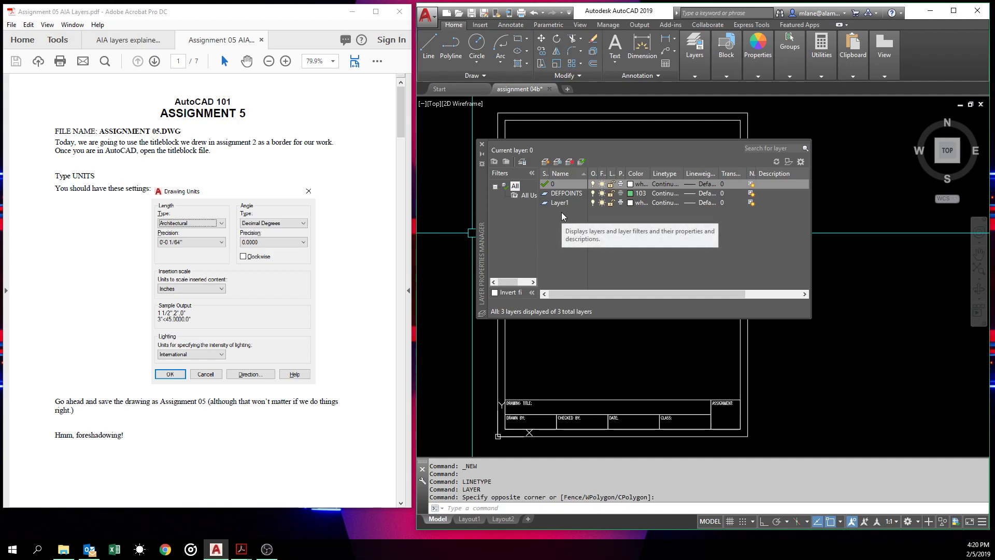
- Create a new layer named ADT and set its color to yellow, following the layer table in the Assignment 5 handout
scroll(358, 300, down, 10)
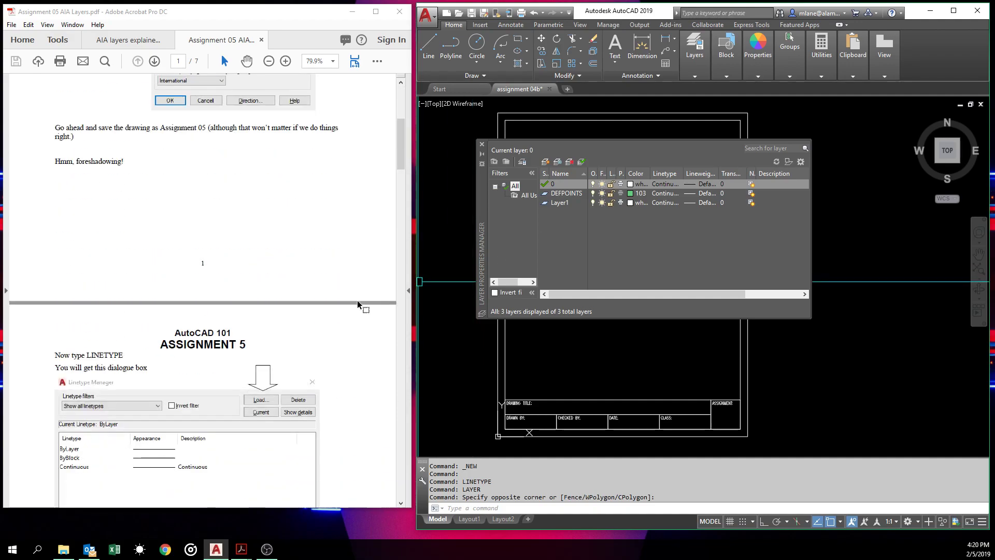
scroll(357, 300, down, 15)
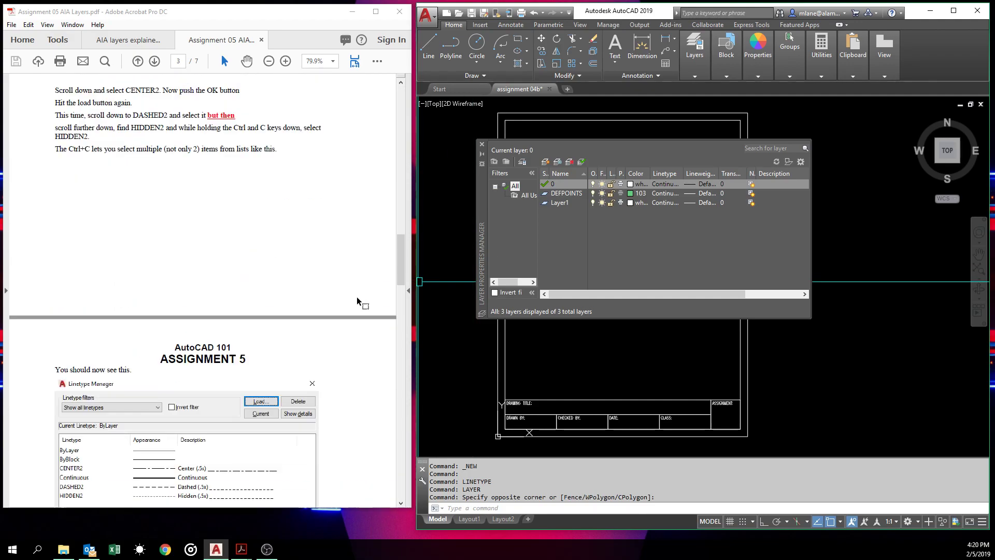
scroll(357, 299, down, 15)
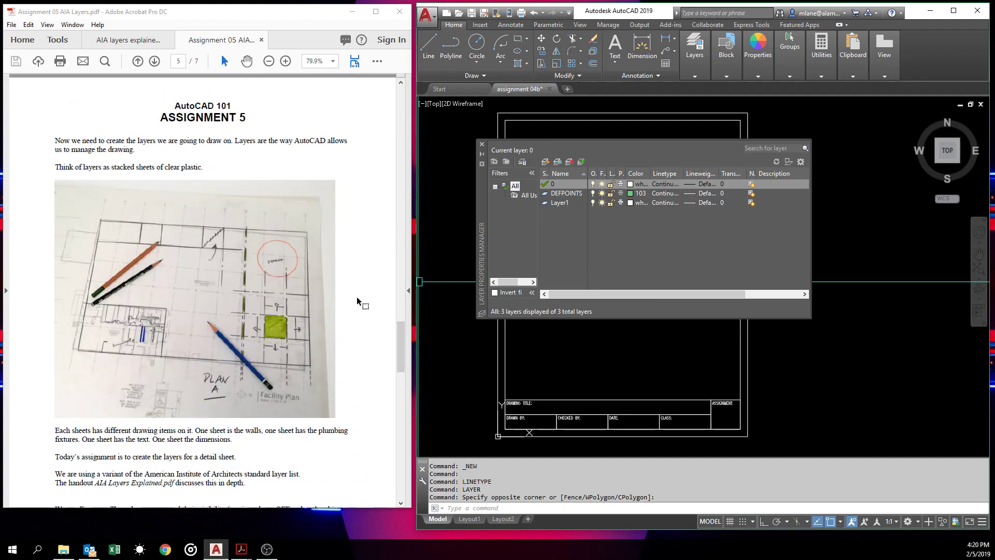
scroll(356, 296, down, 3)
scroll(356, 296, down, 1)
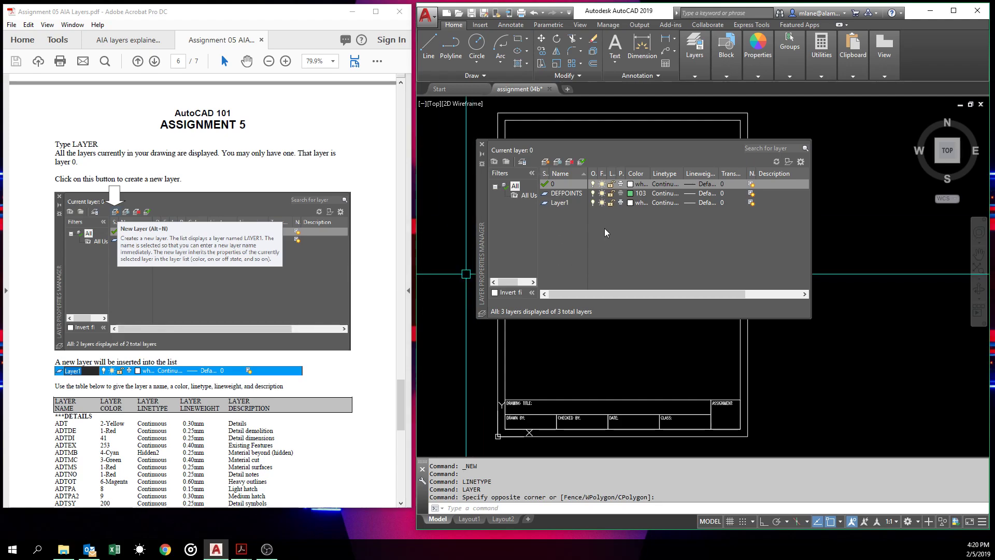
click(548, 163)
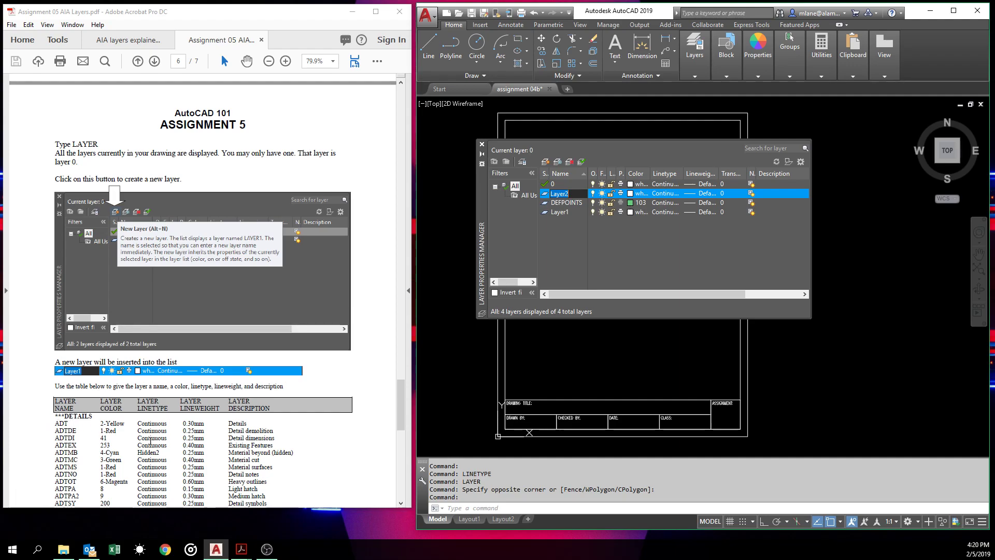
text(ADT)
click(631, 194)
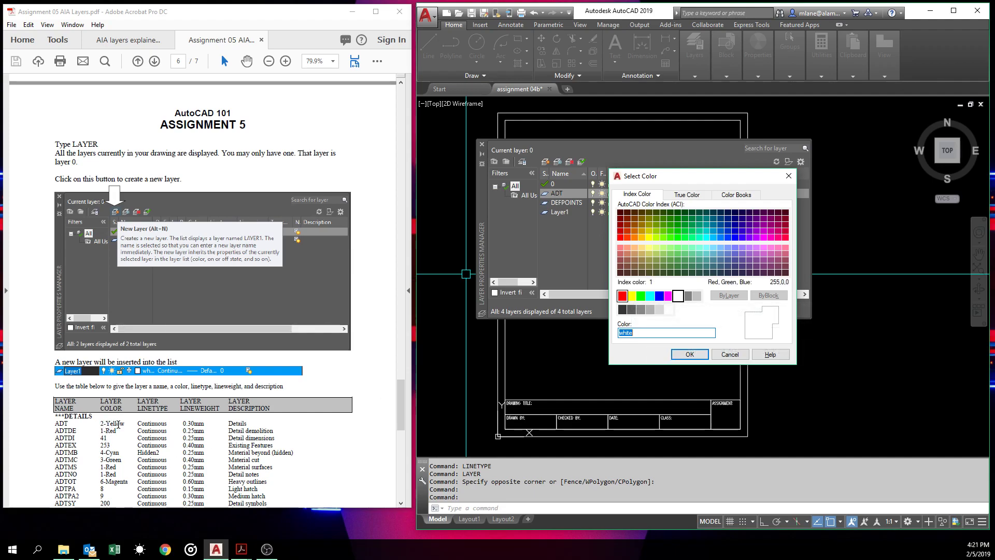
click(631, 295)
click(703, 358)
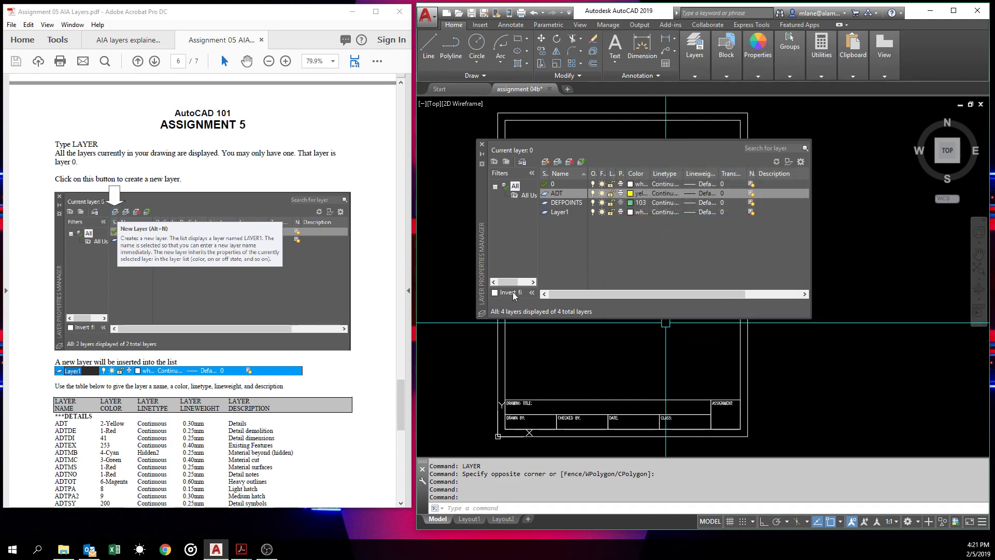
click(630, 194)
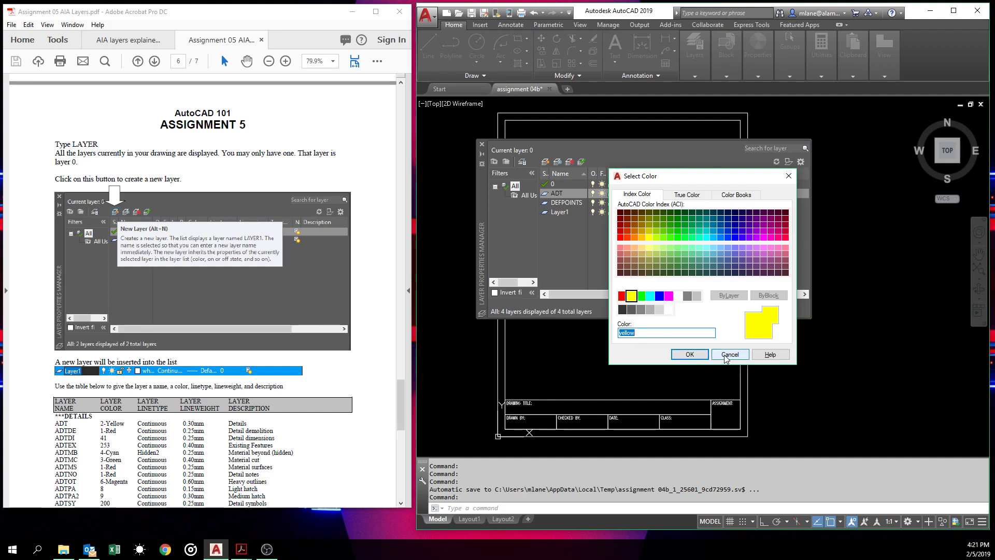
click(689, 354)
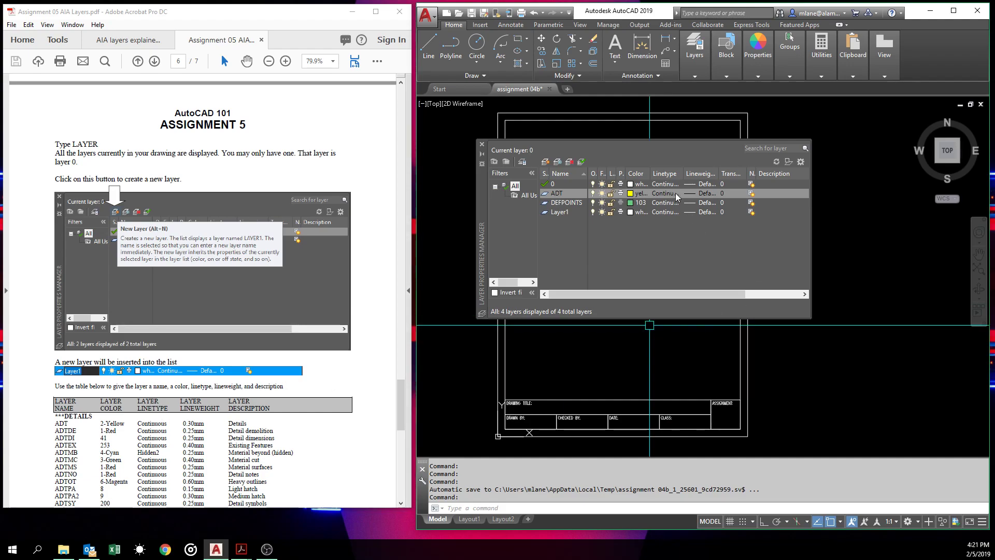
- Set the ADT layer's lineweight to 0.30 mm
click(700, 192)
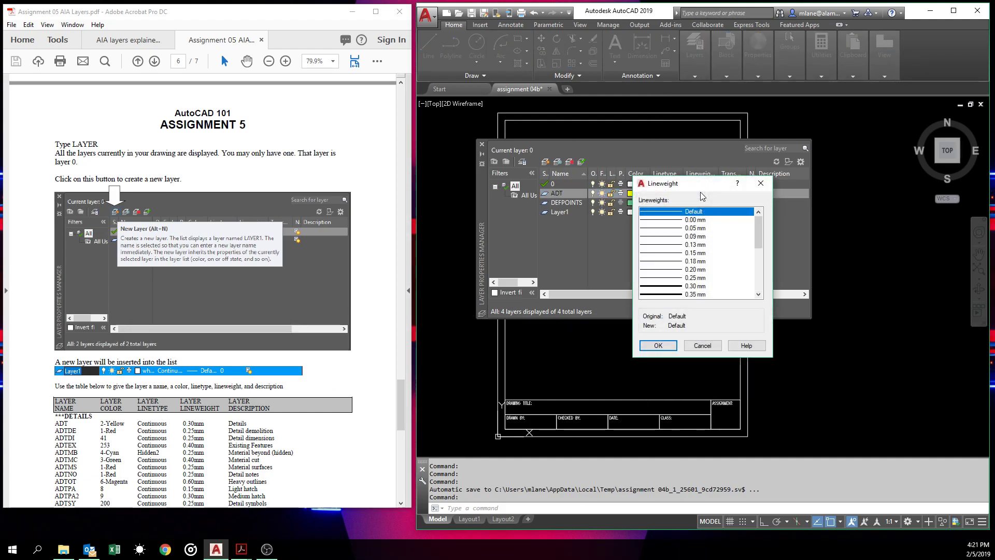
click(683, 286)
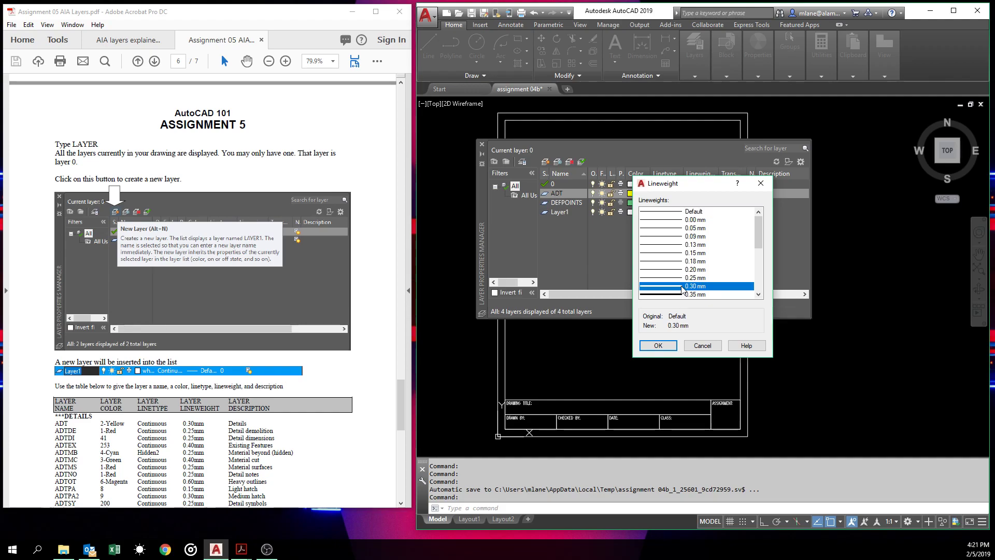
click(658, 346)
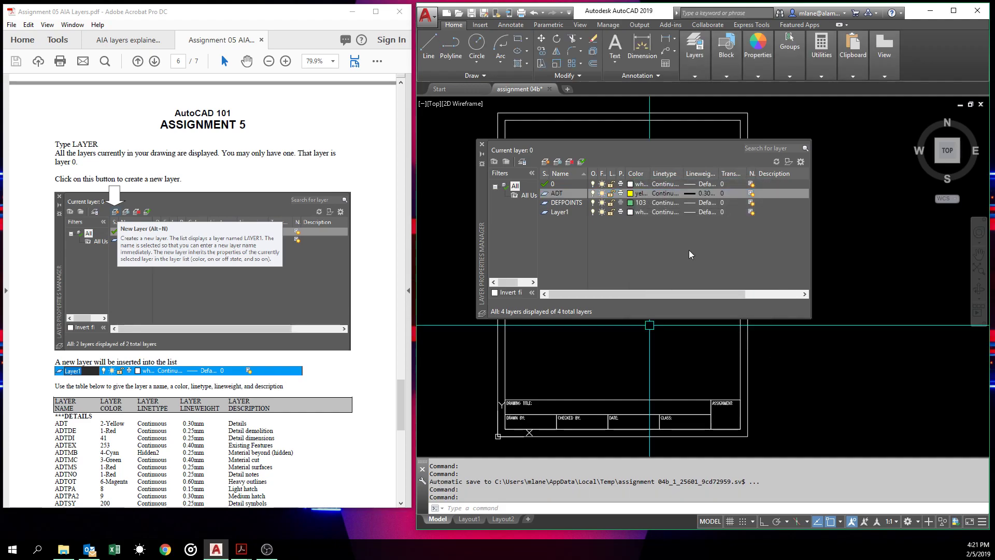
- Enter DETAILS as the description of the ADT layer
click(764, 192)
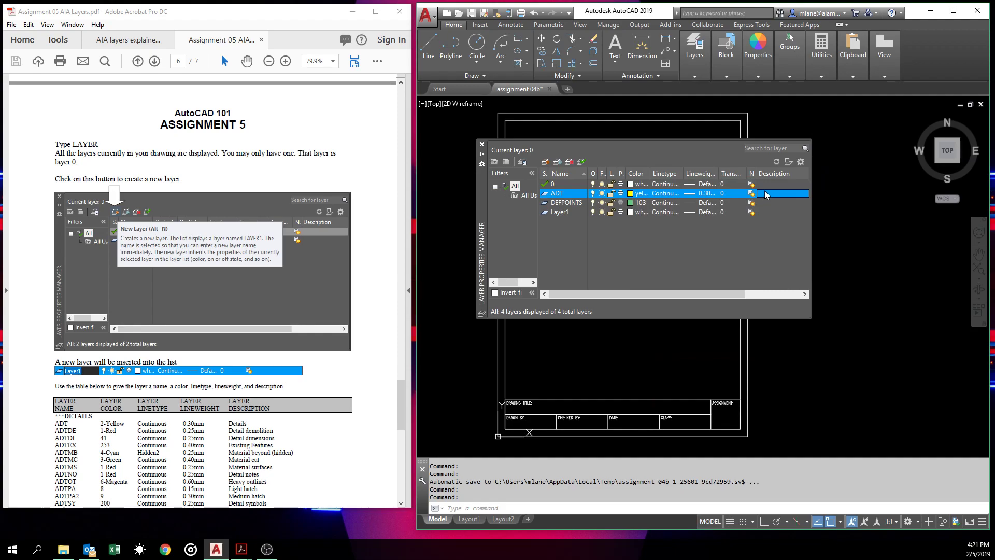
click(764, 193)
text(dETAILS)
key(BackSpace)
key(BackSpace)
key(BackSpace)
key(BackSpace)
key(BackSpace)
text(DETAILS)
- Create a new layer named ADTDE and set its color to red
click(545, 166)
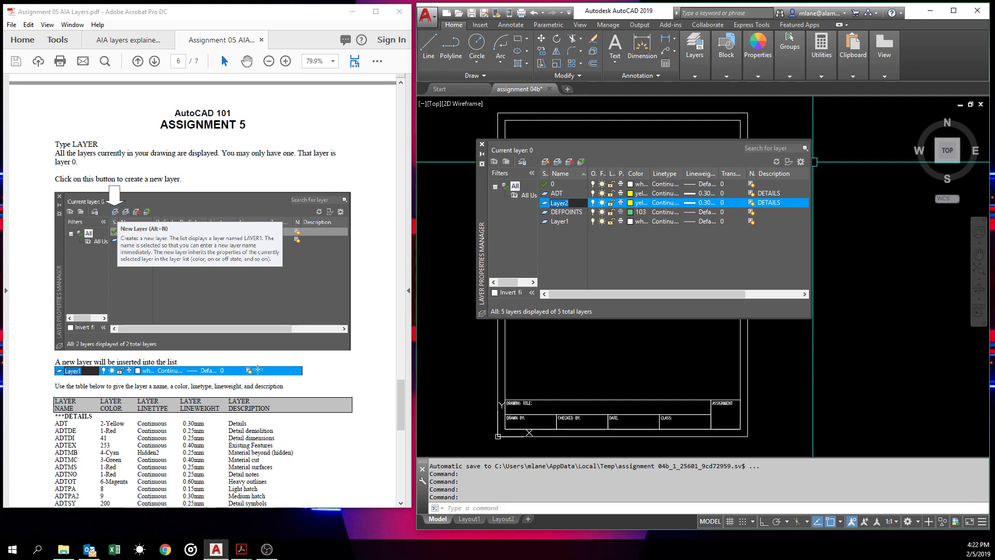
text(ADTDE)
click(631, 201)
click(631, 201)
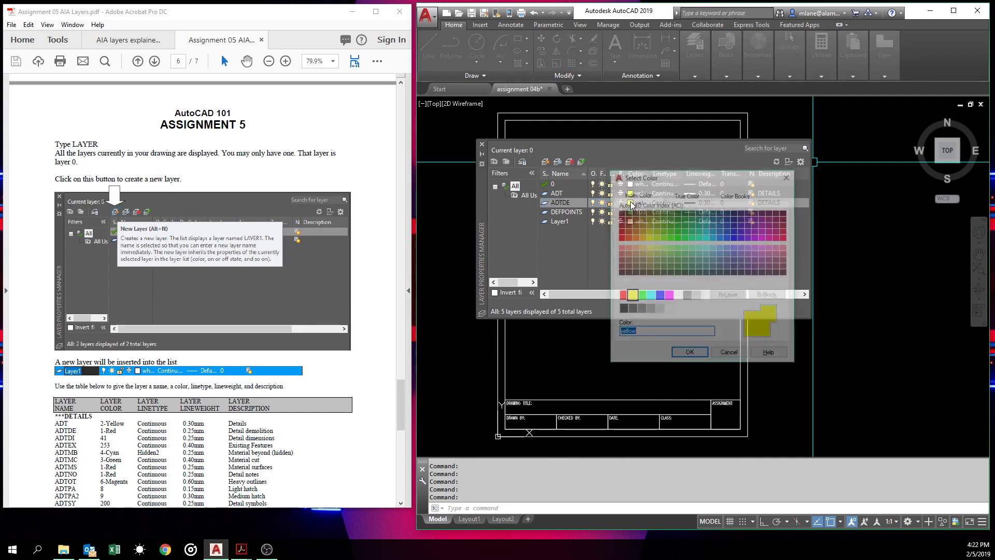
click(622, 295)
click(689, 354)
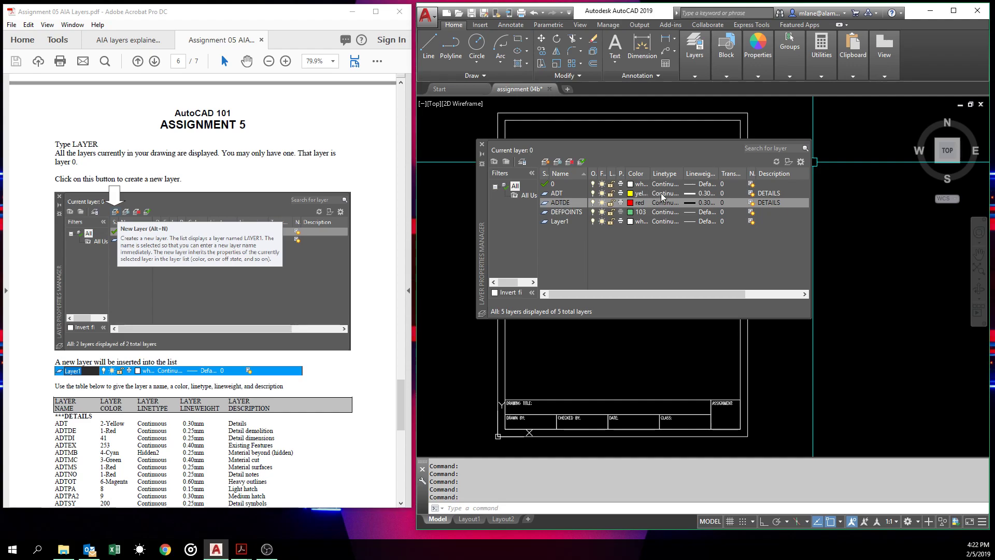
- Give the ADTDE layer the HIDDEN2 linetype and a 0.25 mm lineweight
click(663, 203)
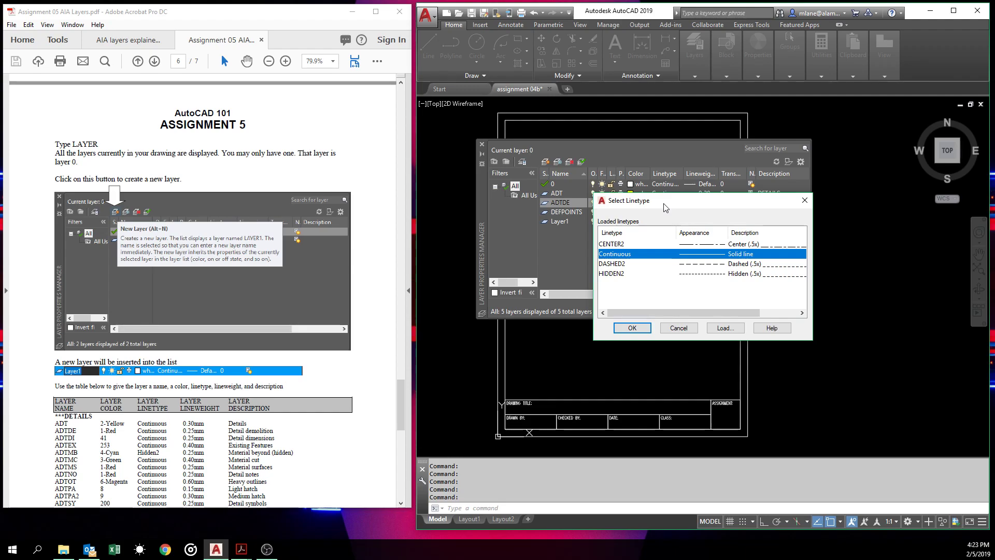
click(616, 274)
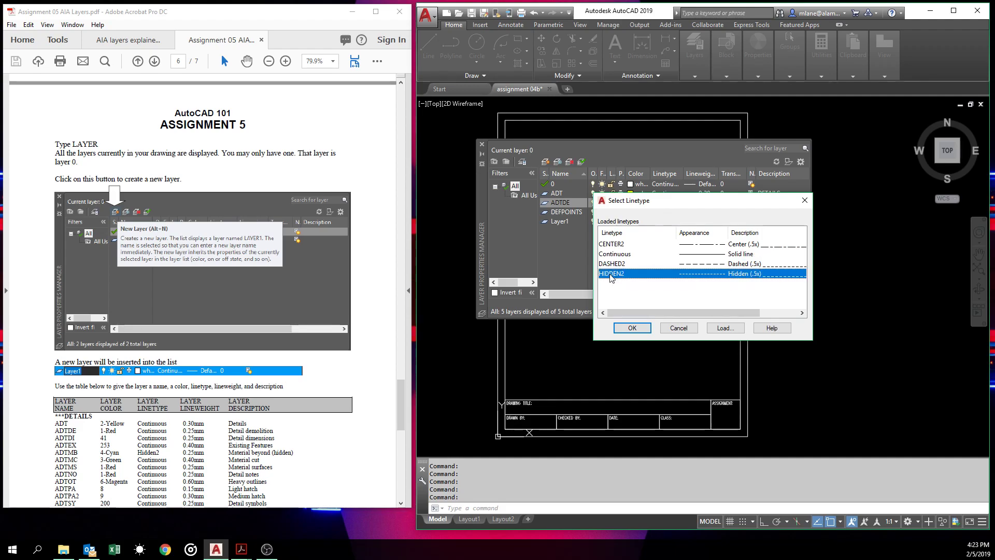
click(633, 329)
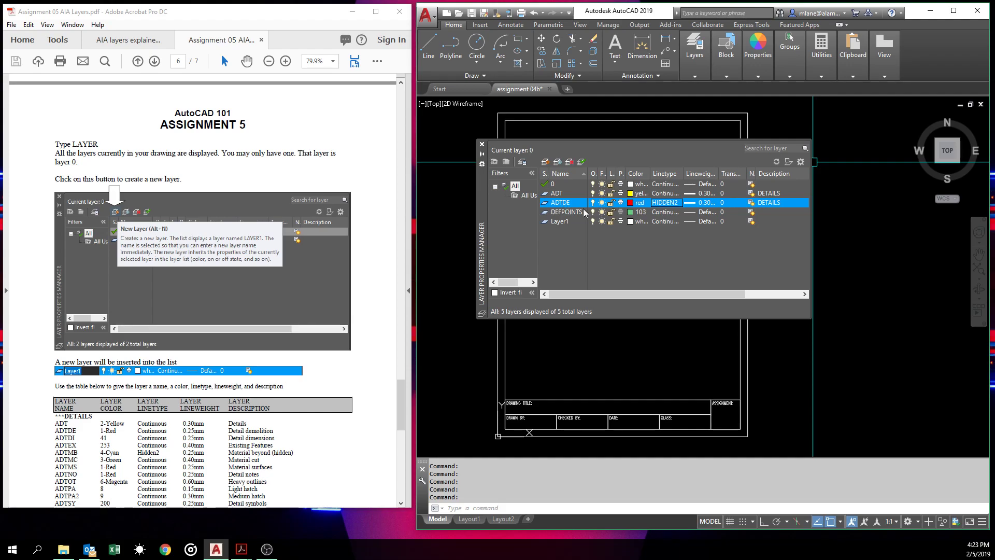
click(709, 204)
click(685, 279)
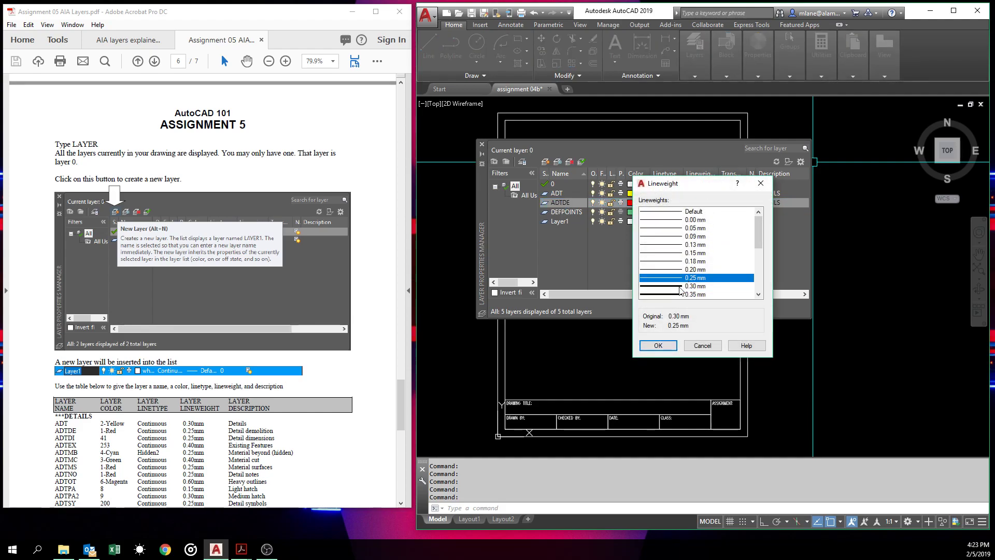
click(658, 345)
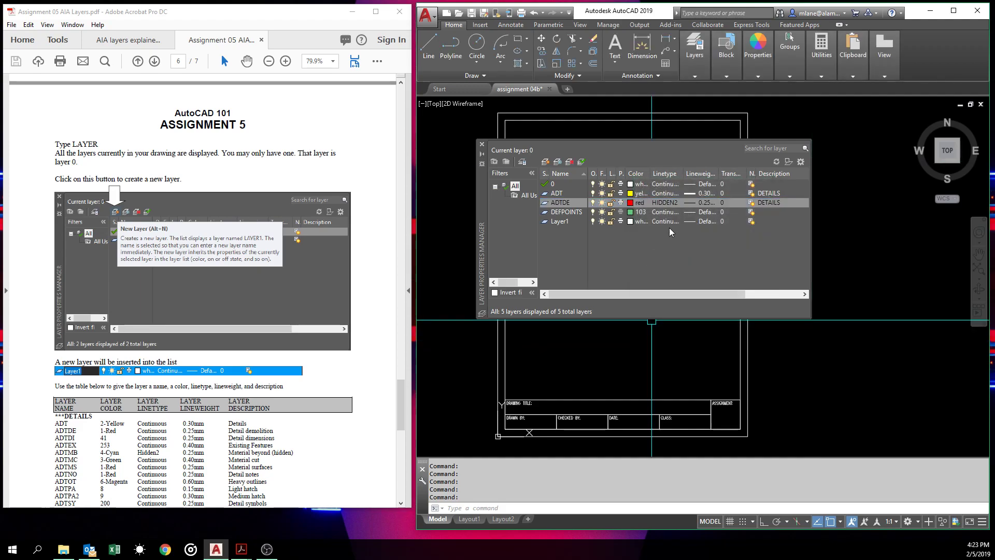
- Extend the ADTDE layer's description to "DETAILS DEMOLITI" and close the Layer Properties Manager
double_click(772, 203)
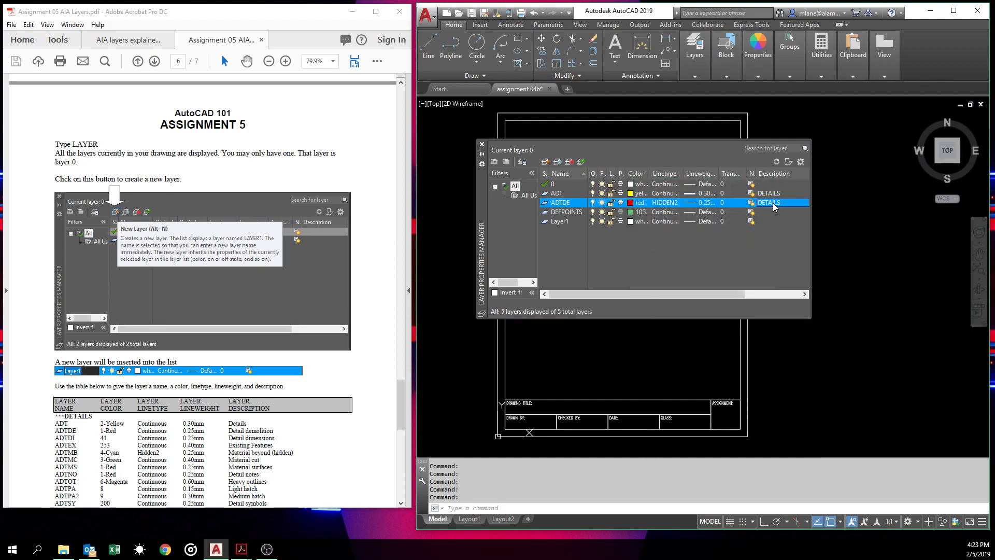
click(758, 203)
click(758, 203)
click(792, 202)
text(DEMOLITI)
scroll(243, 411, down, 3)
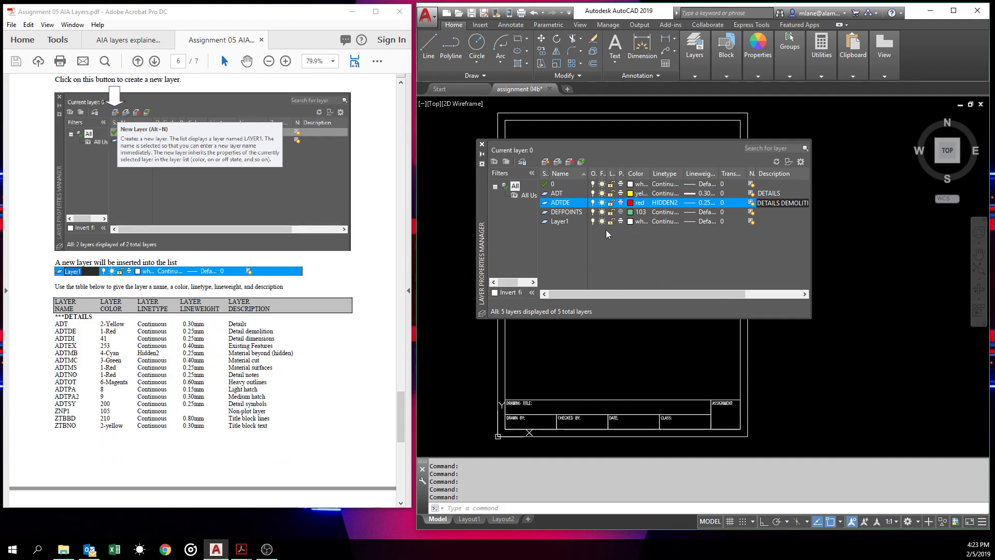
click(482, 146)
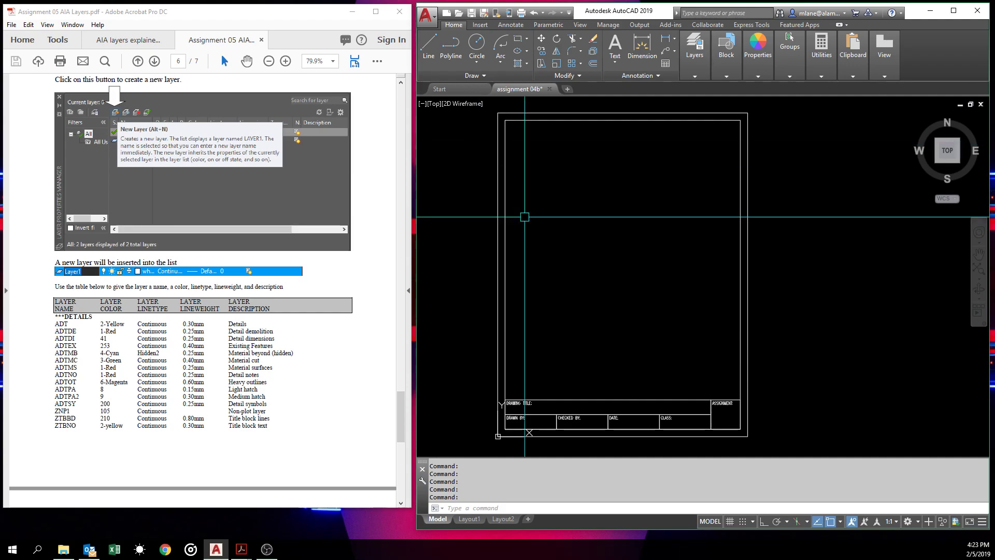
text(qs)
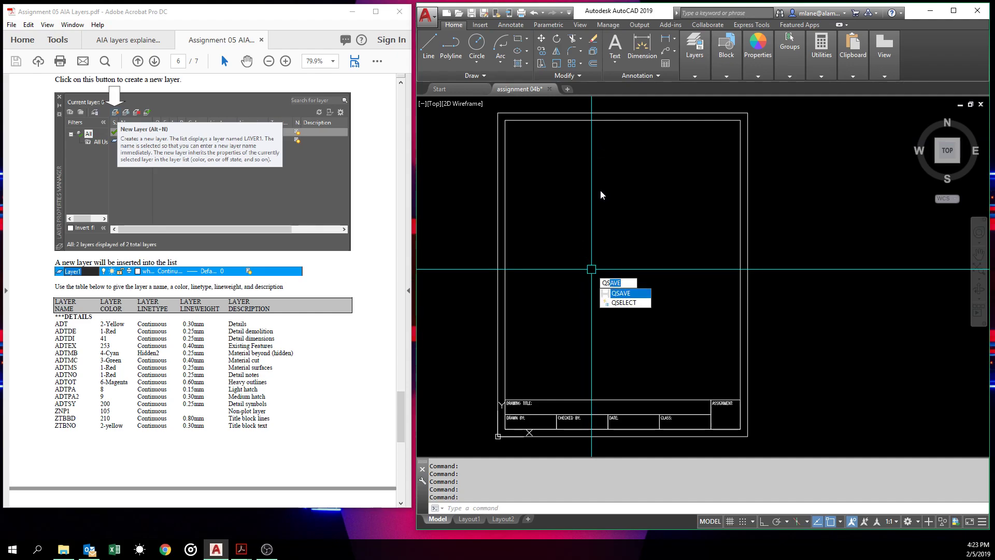
key(BackSpace)
key(BackSpace)
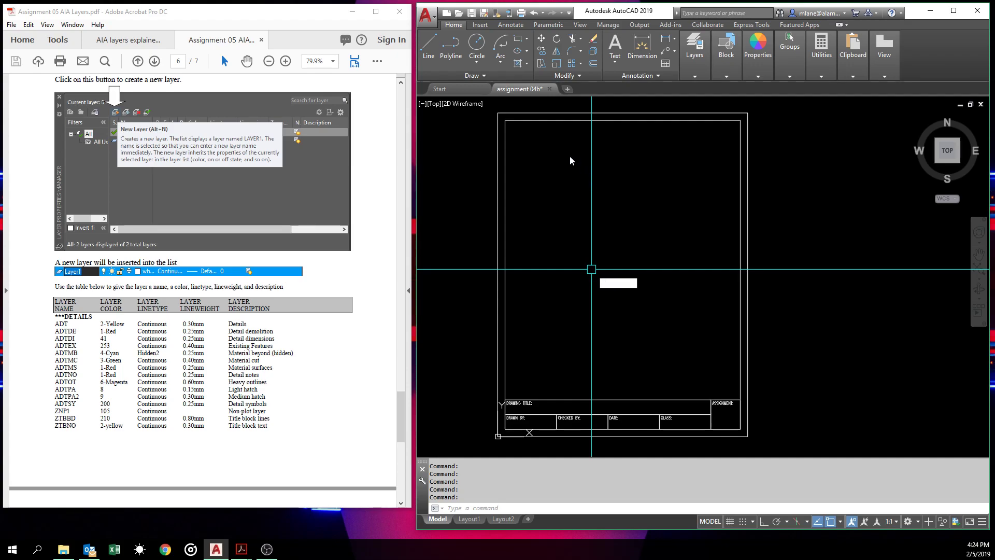
click(442, 120)
- Save the drawing under the new name assignment 05 in the 00 autocad lectures folder
click(431, 16)
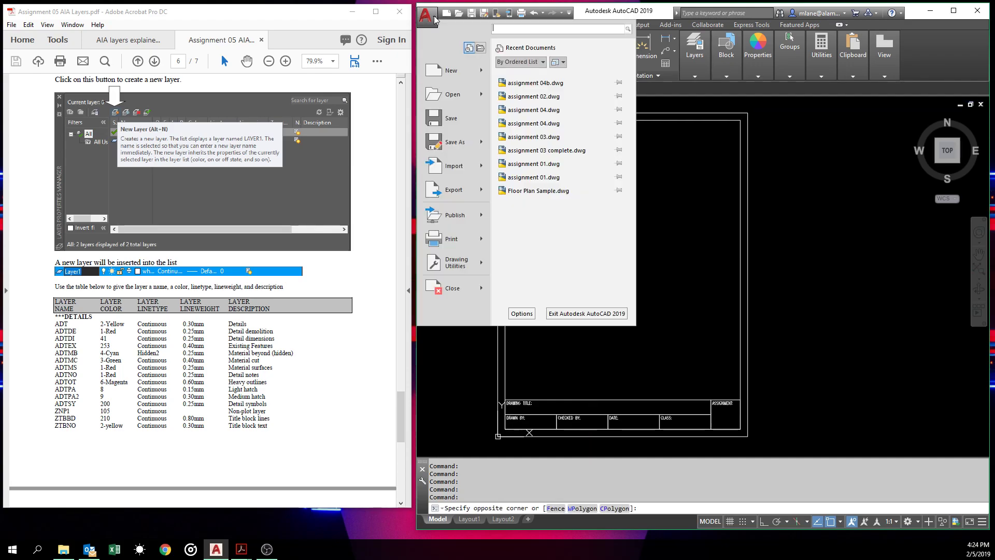
click(447, 142)
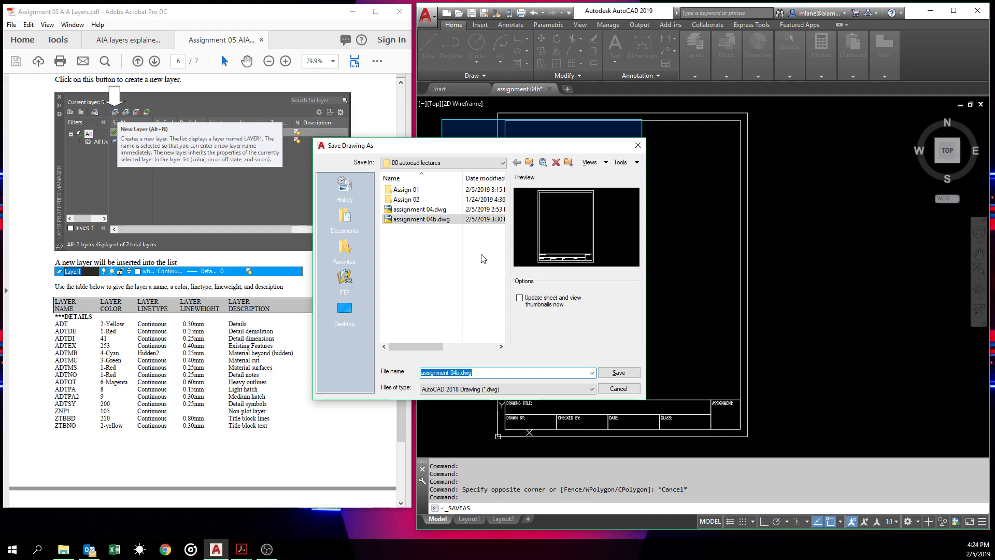
drag(454, 372, 494, 373)
text(5)
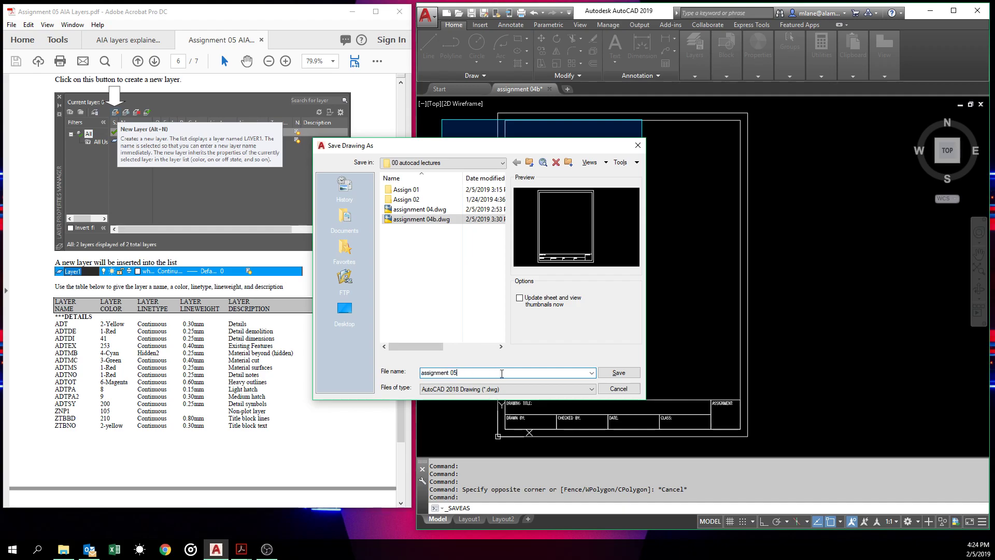
click(619, 372)
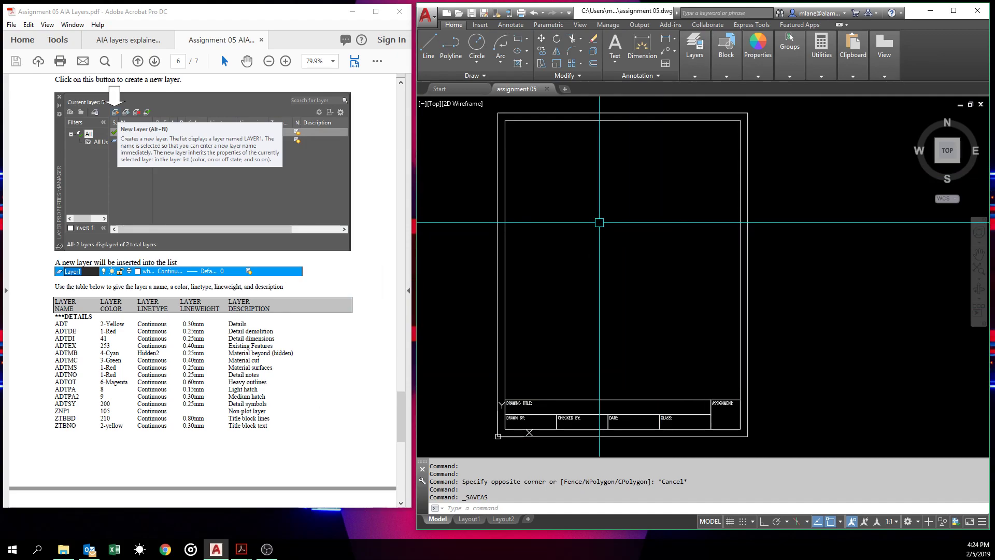
- Create a new layer named ZNP1 and set its color to 105
text(la)
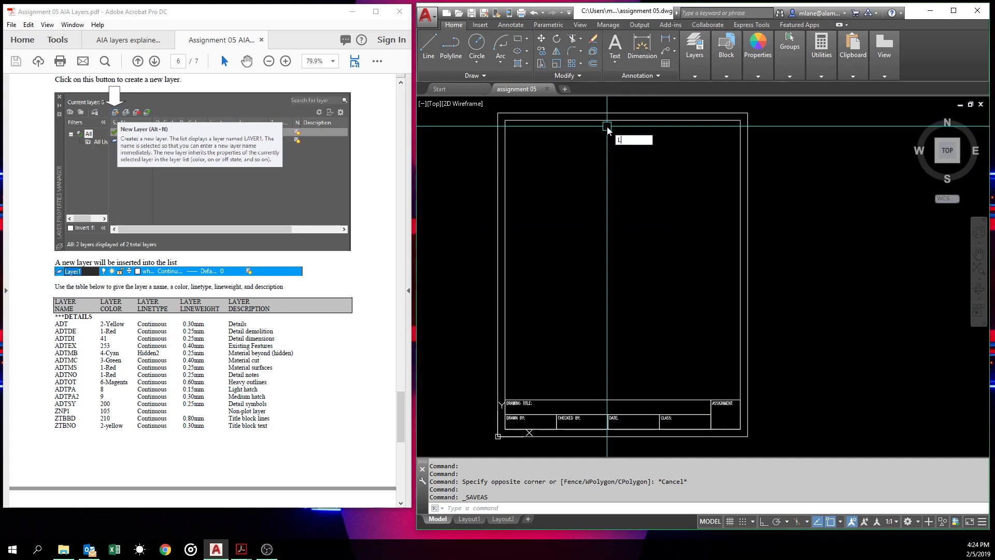
key(Return)
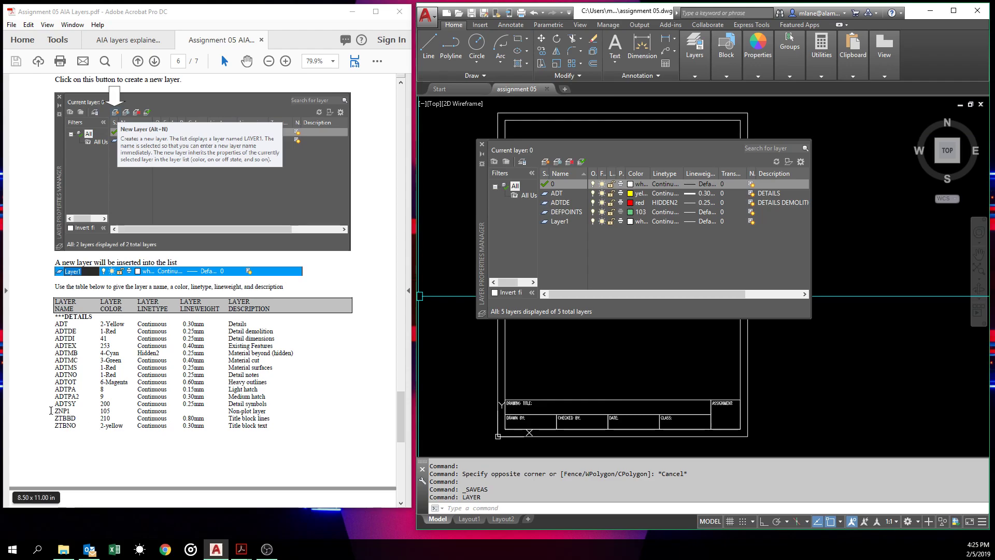
click(545, 163)
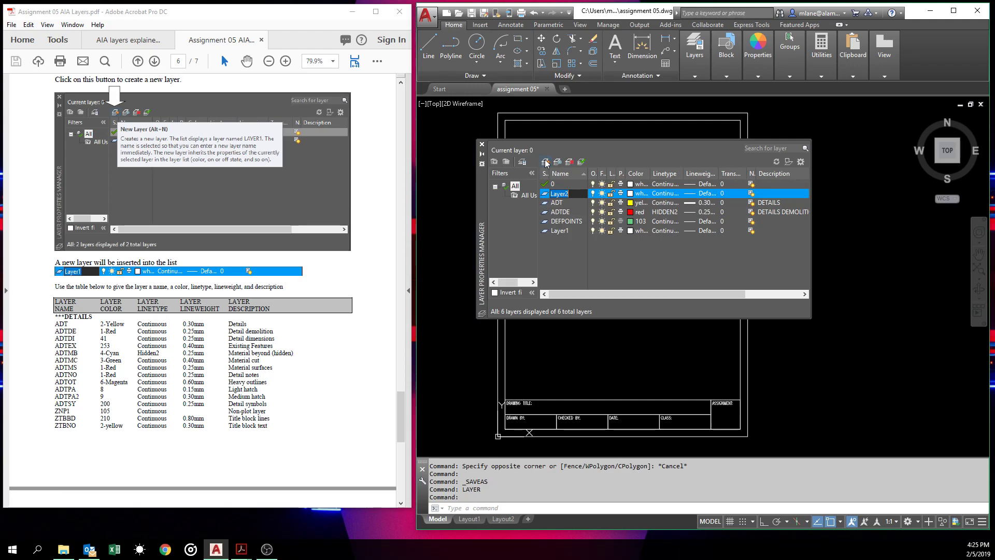
text(ZNP1)
key(Return)
click(631, 194)
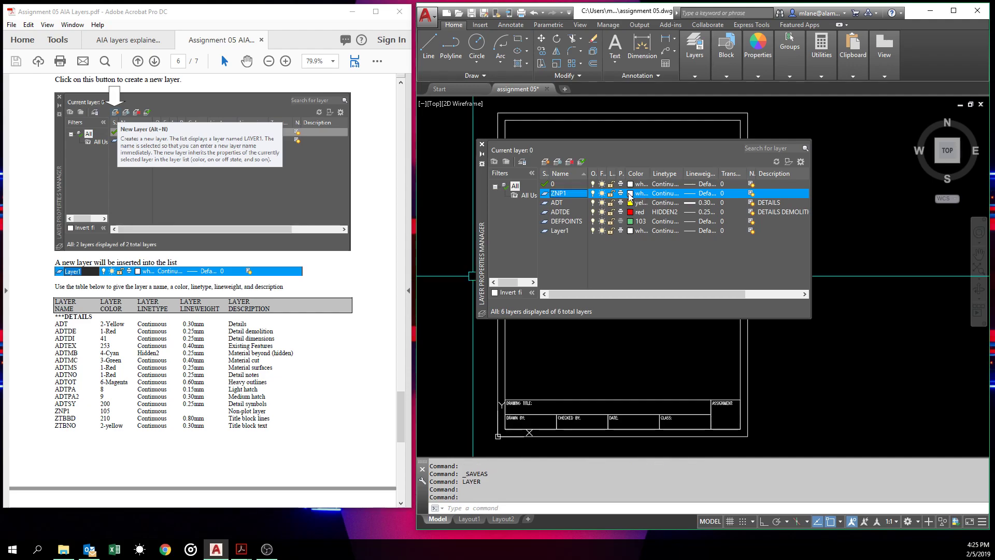
text(105)
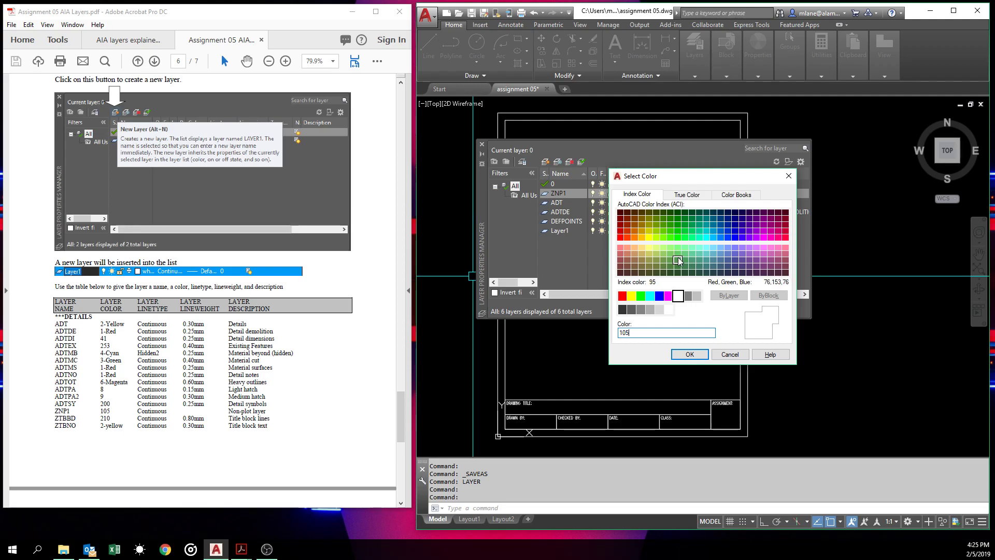
click(689, 355)
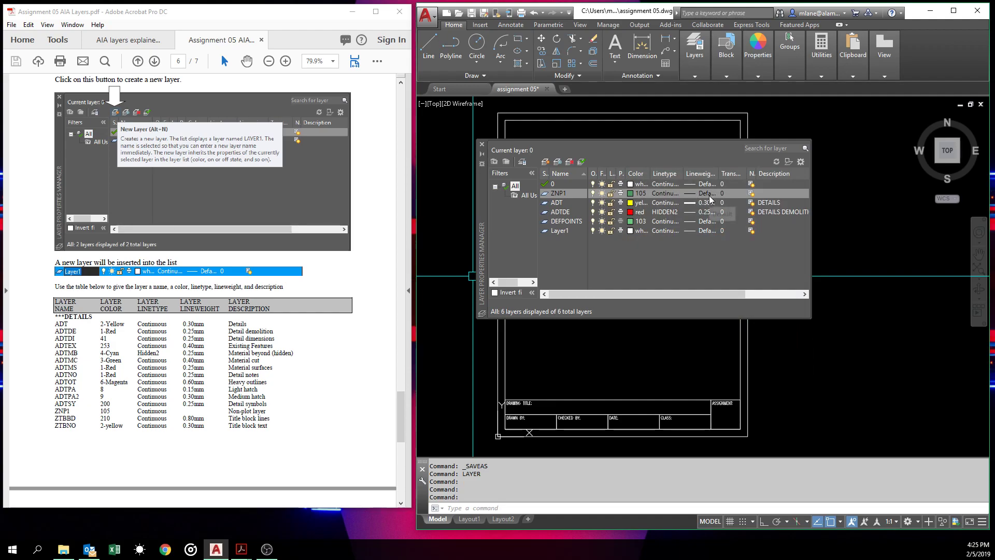
- Make the ZNP1 layer non-plotting and give it the description "nON-PLOT"
click(621, 193)
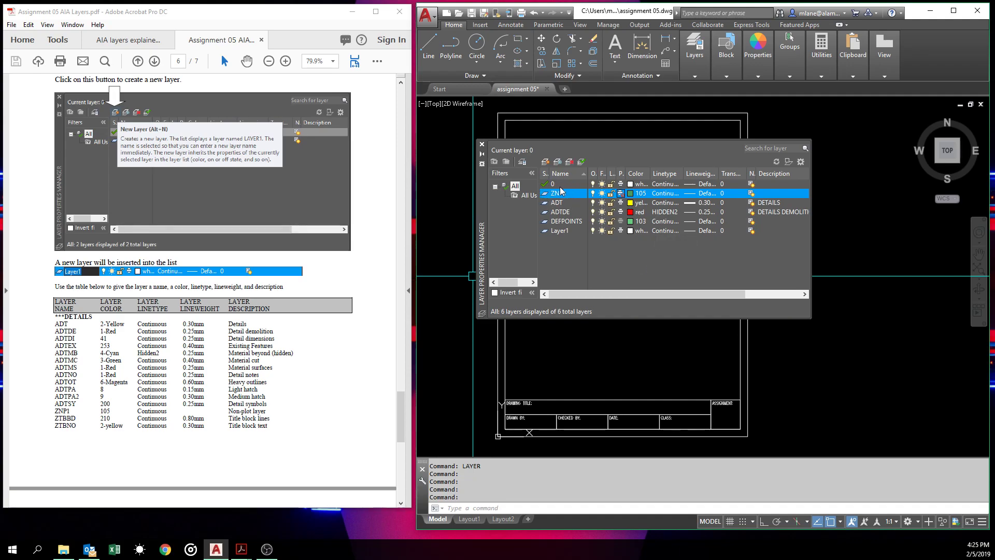
click(763, 195)
click(761, 195)
text(nbON)
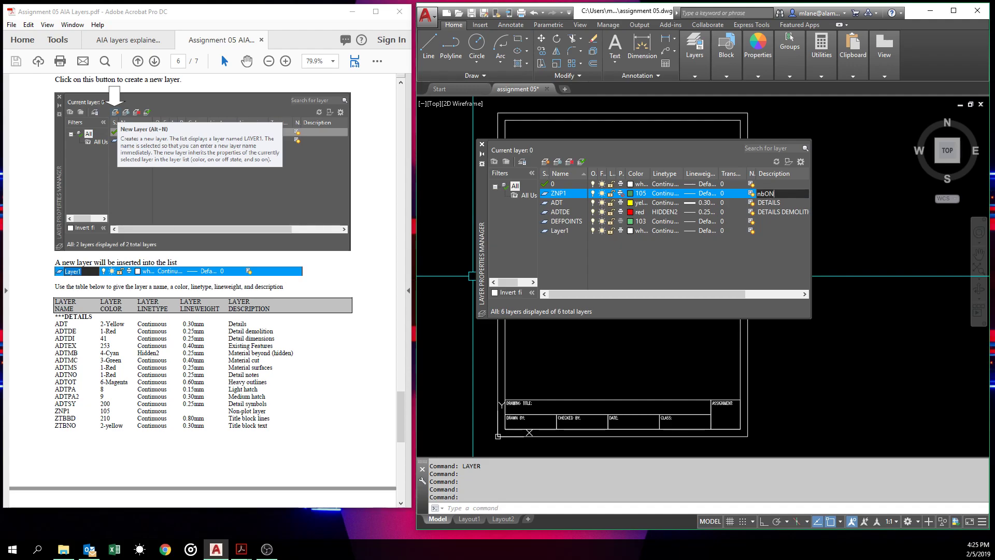
key(BackSpace)
key(BackSpace)
text(ON-PLOT)
key(Return)
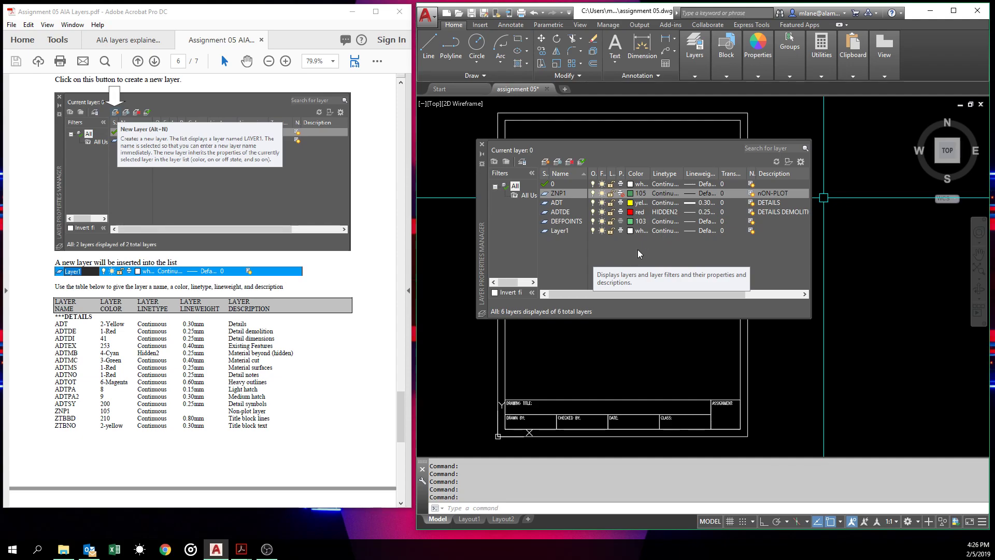
- Close the Layer Properties Manager and save the assignment 05 drawing
click(481, 147)
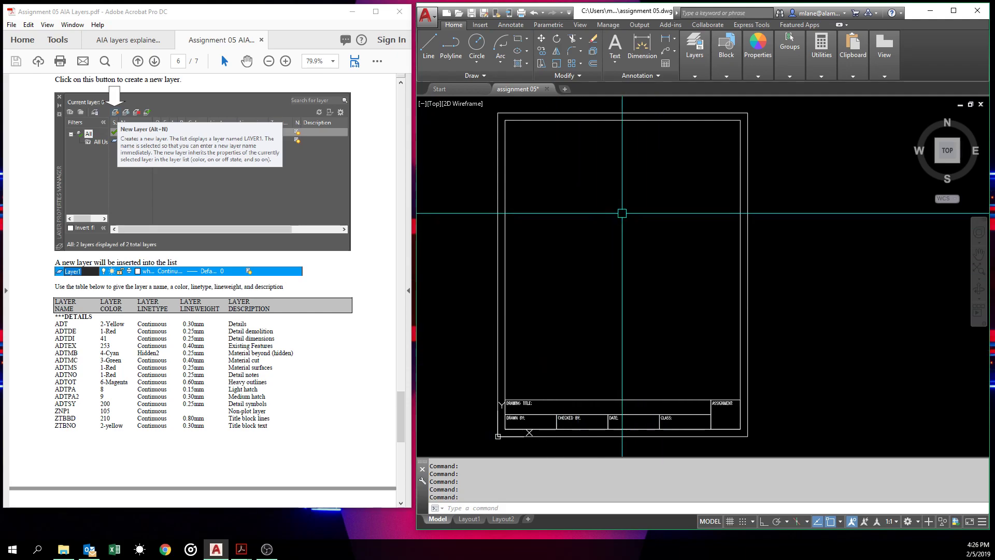
click(434, 20)
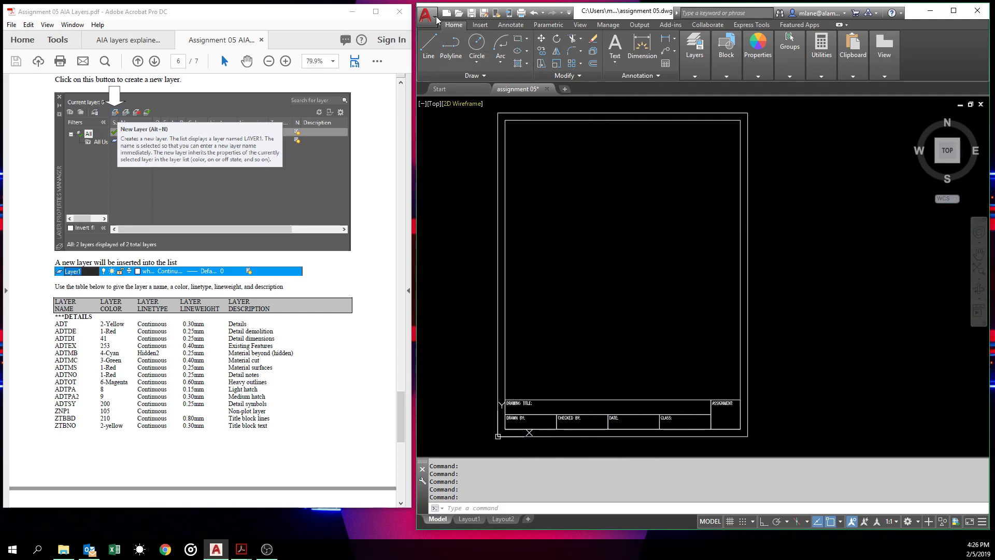
click(447, 119)
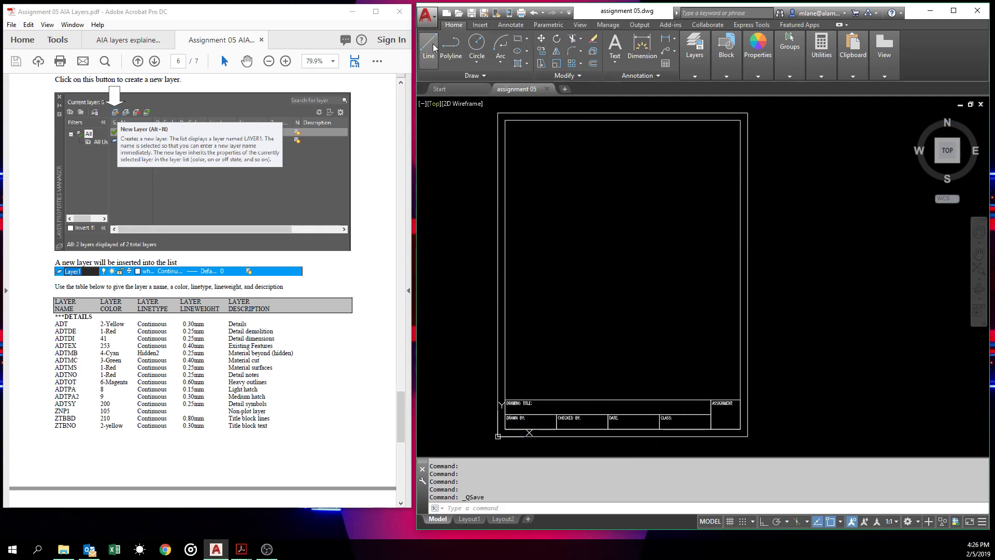
- Save the drawing as an AutoCAD Drawing Template, replacing acad.dwt in the Template folder, with English measurement and all layers unreconciled
click(437, 16)
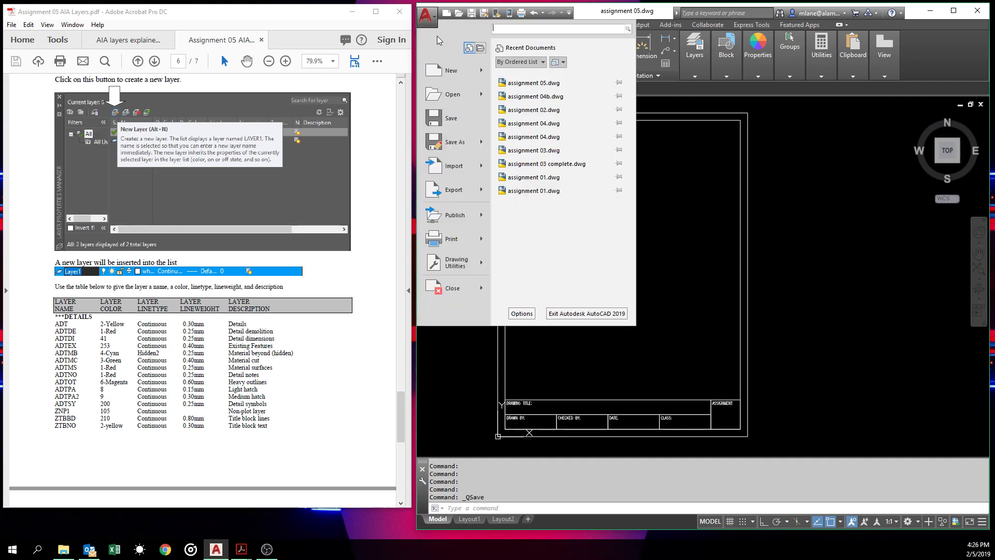
click(450, 141)
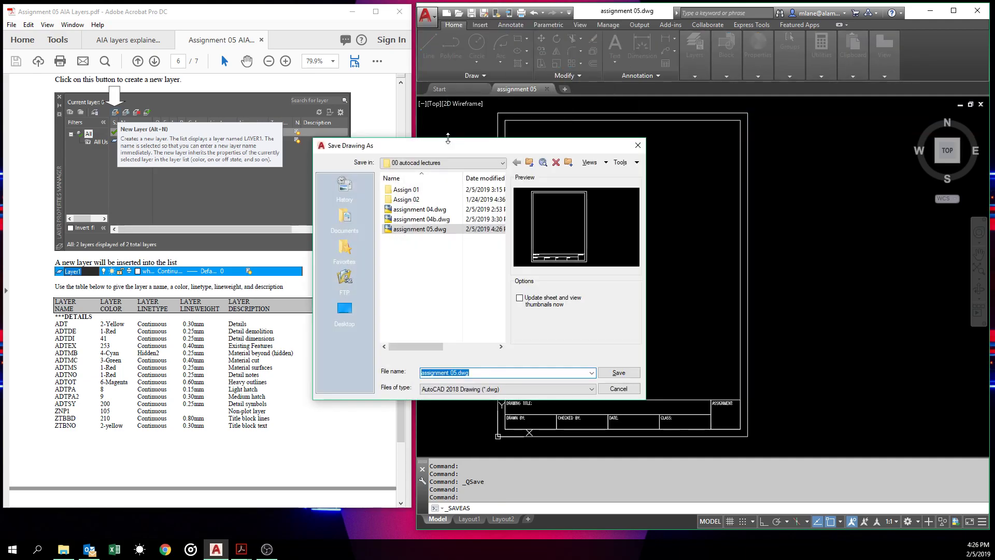
drag(528, 152, 681, 154)
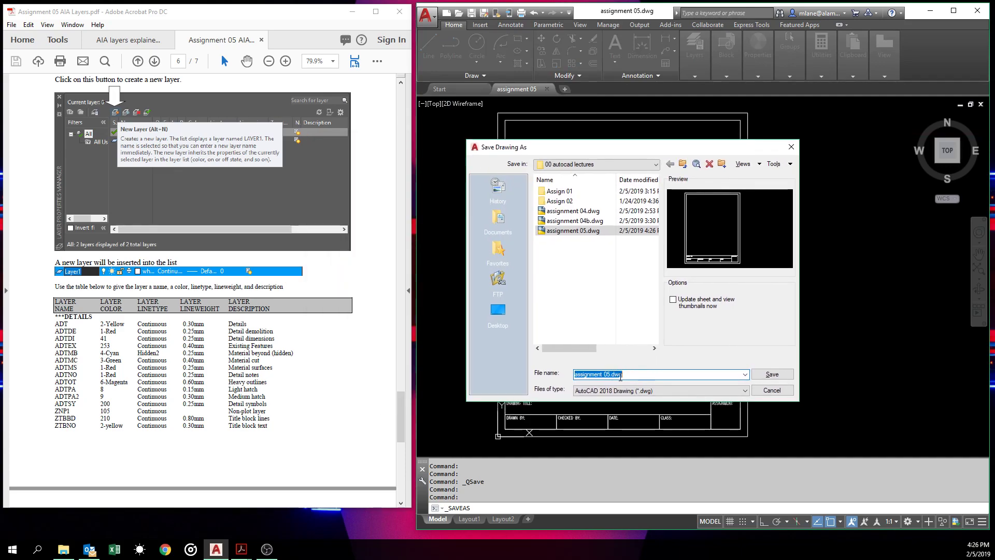
click(745, 391)
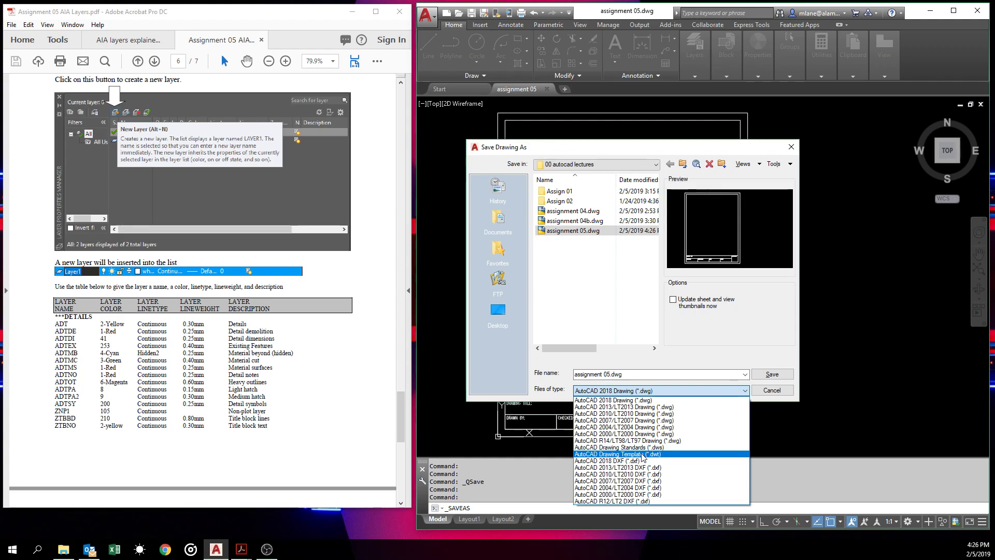
click(643, 454)
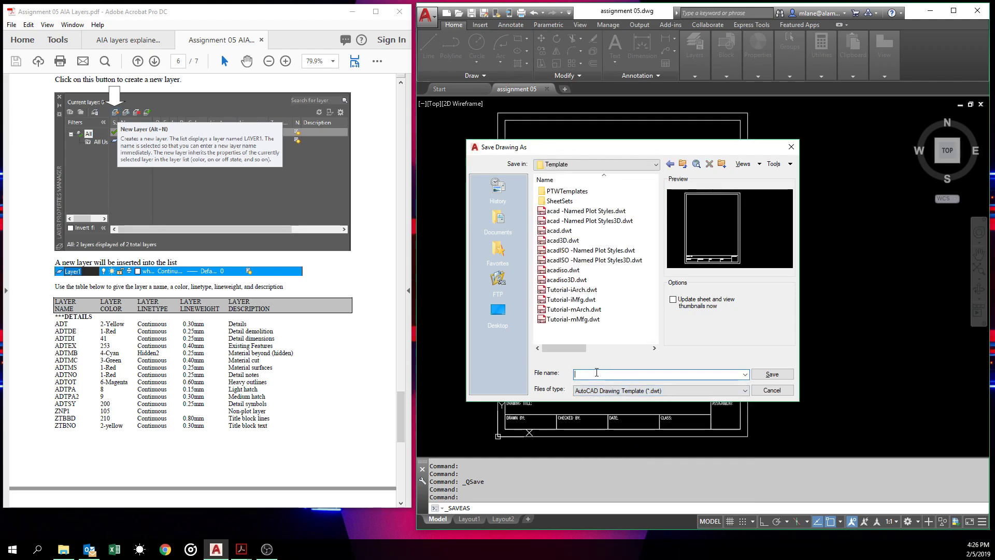
click(571, 234)
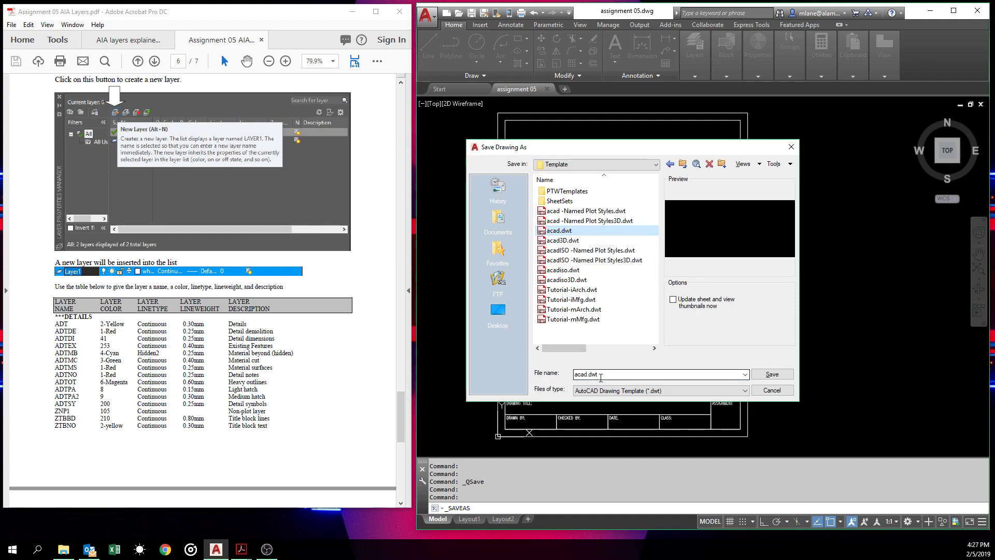
click(776, 378)
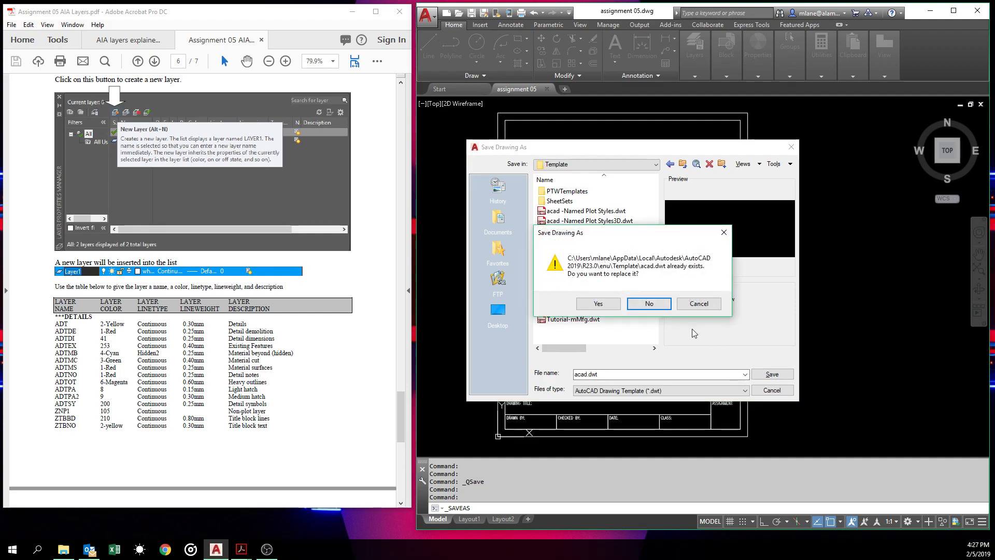
click(611, 304)
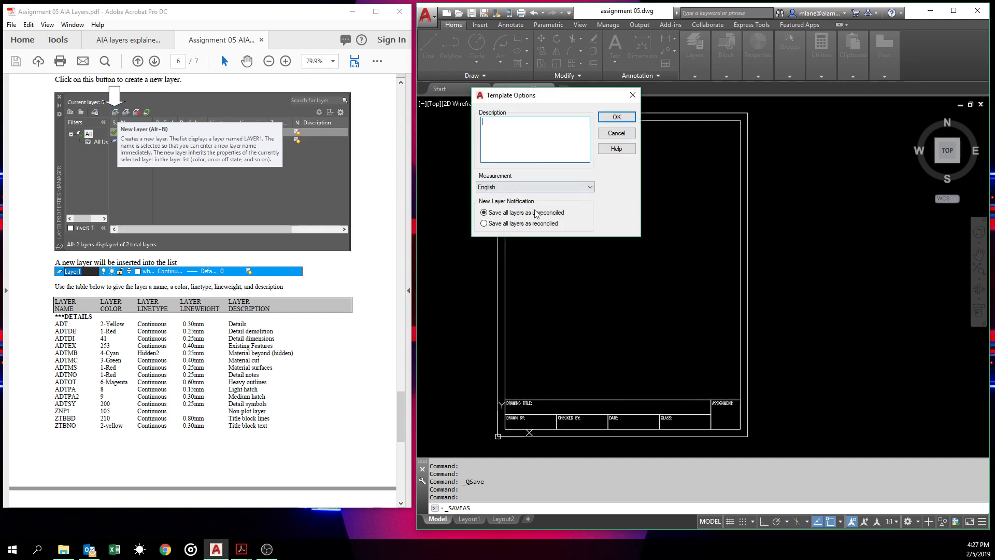
click(616, 118)
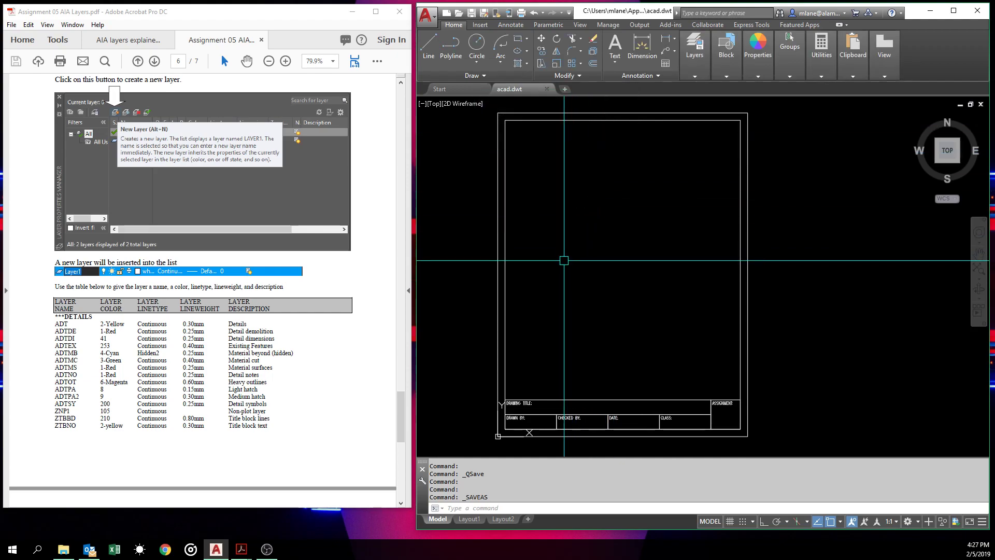
- Close the template file and start a new drawing based on acad.dwt
click(426, 16)
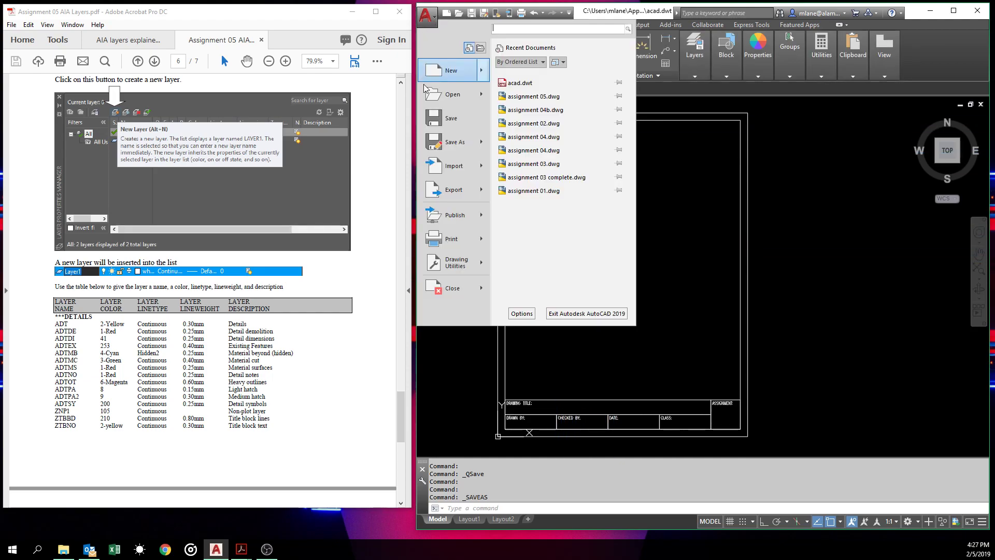
click(451, 288)
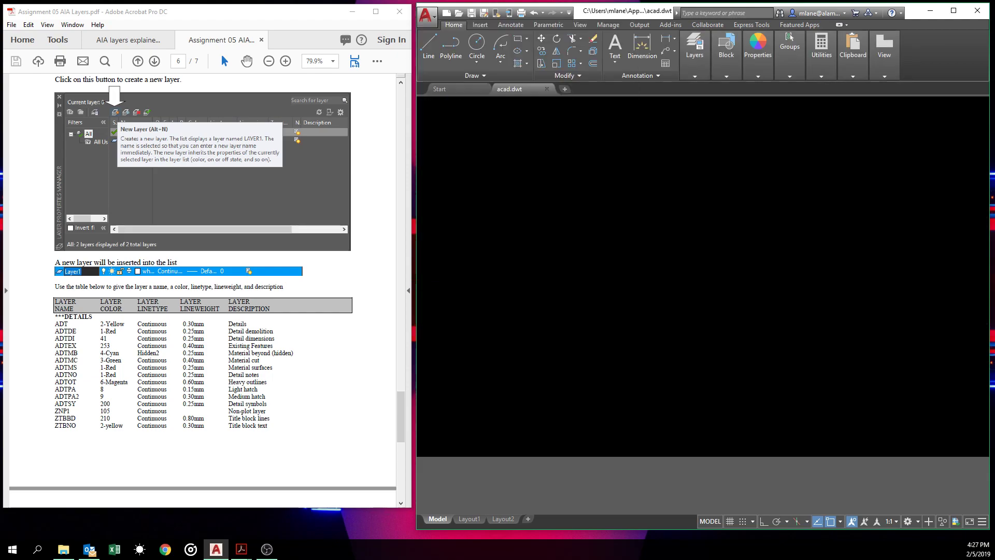
click(435, 22)
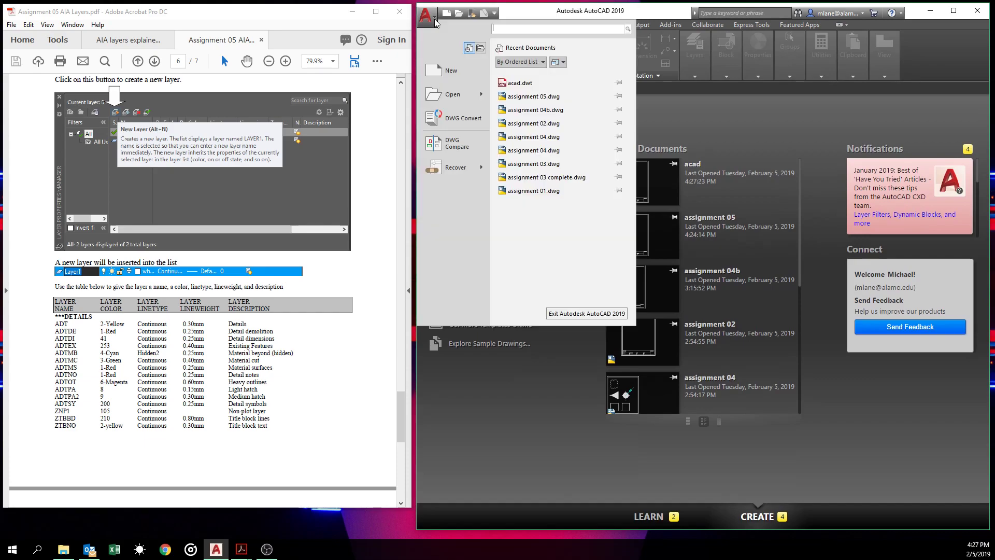
click(442, 74)
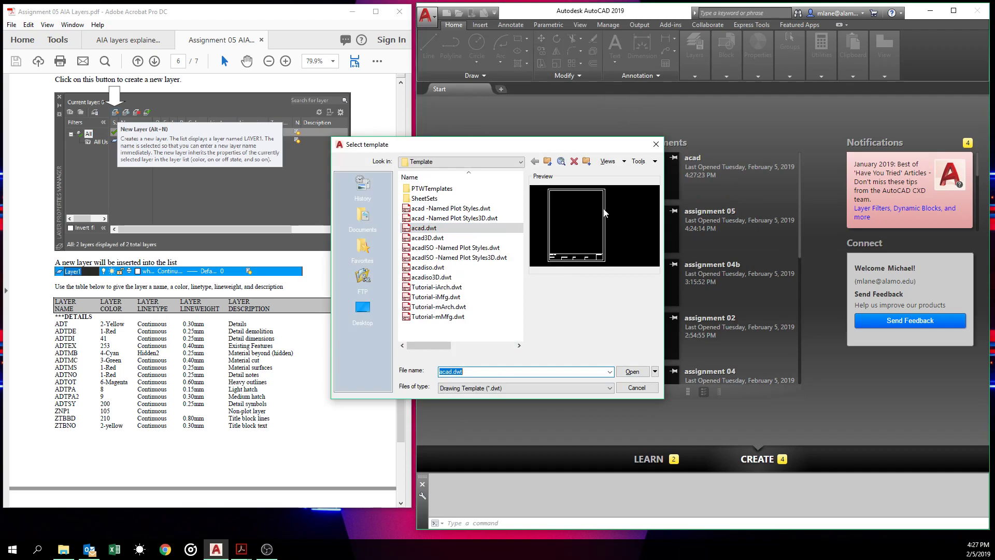
click(631, 371)
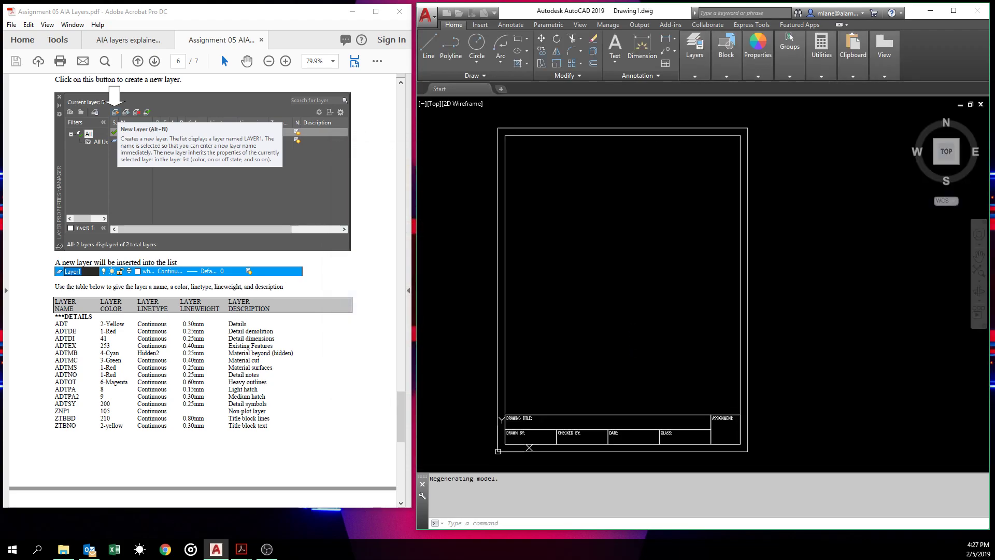
- Check the new drawing's layer list for the layers defined in the template
click(695, 76)
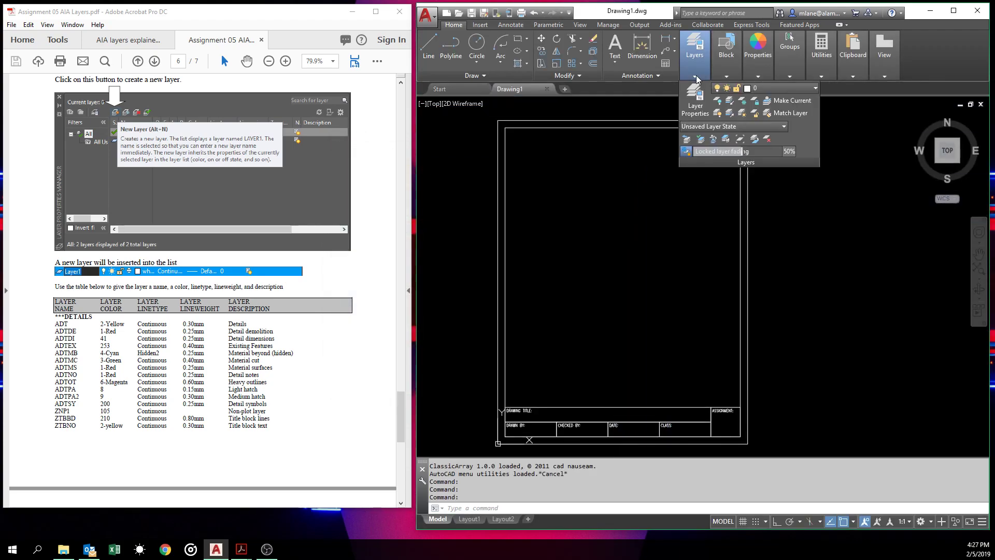
click(815, 88)
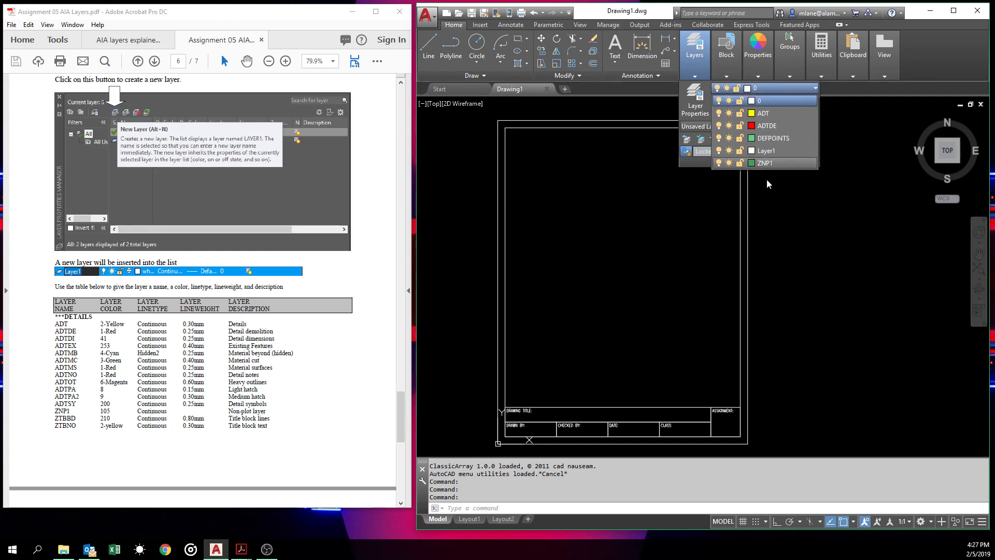
click(766, 274)
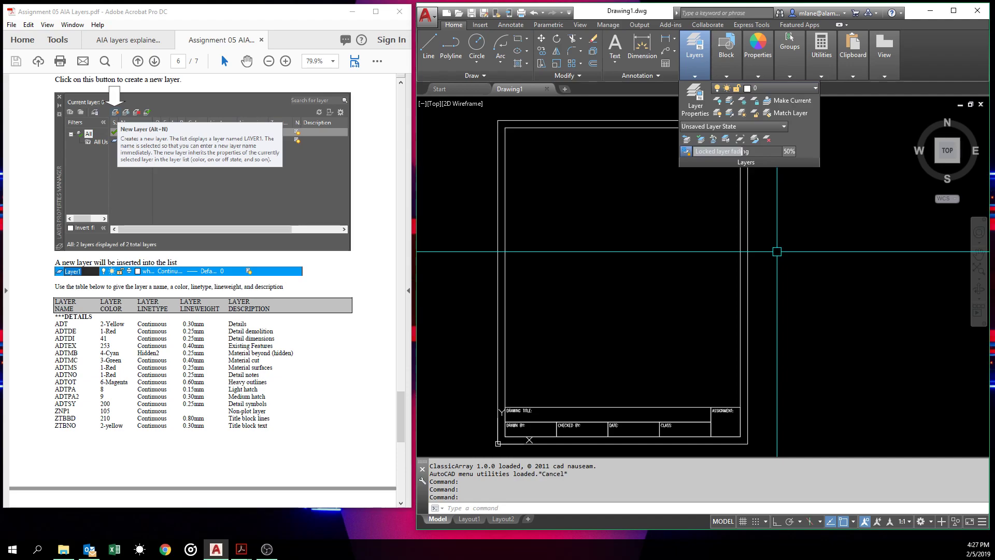